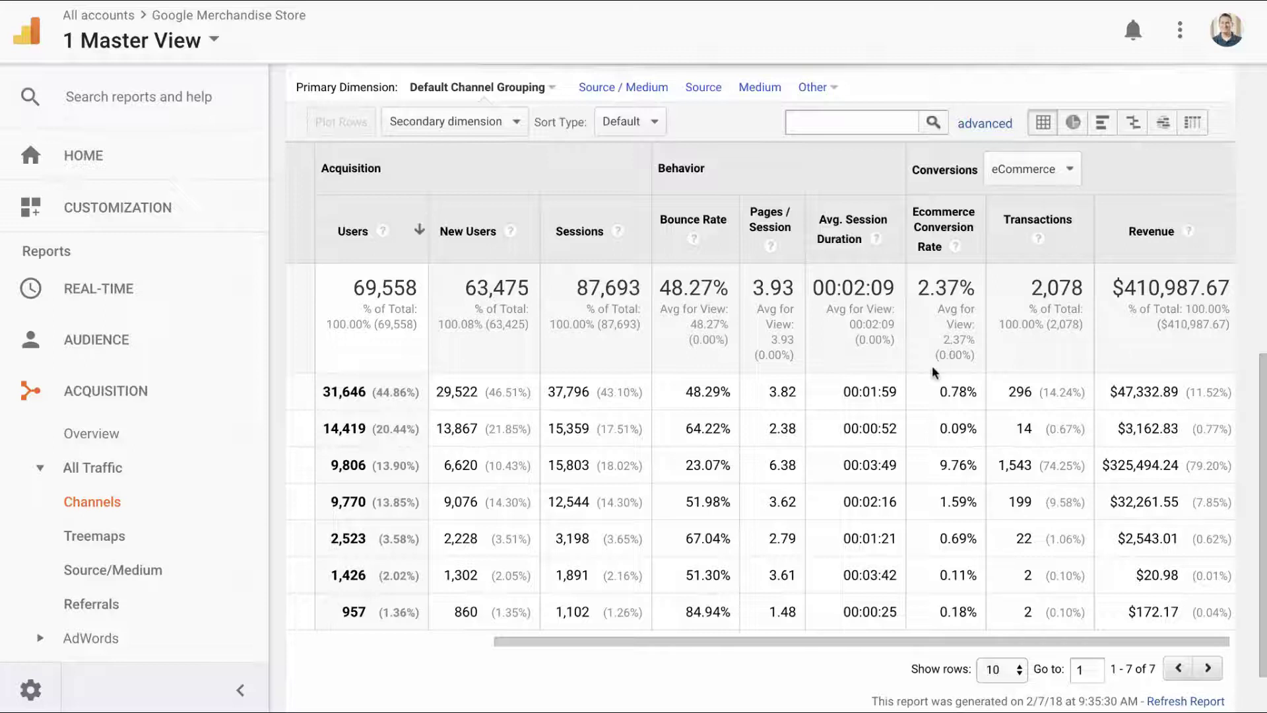
Step: Filter the All Pages report by "order", open the /ordercompleted.html page row and copy its page path
{"action": "scroll", "coordinate": [934, 373], "scroll_direction": "left", "scroll_amount": 5}
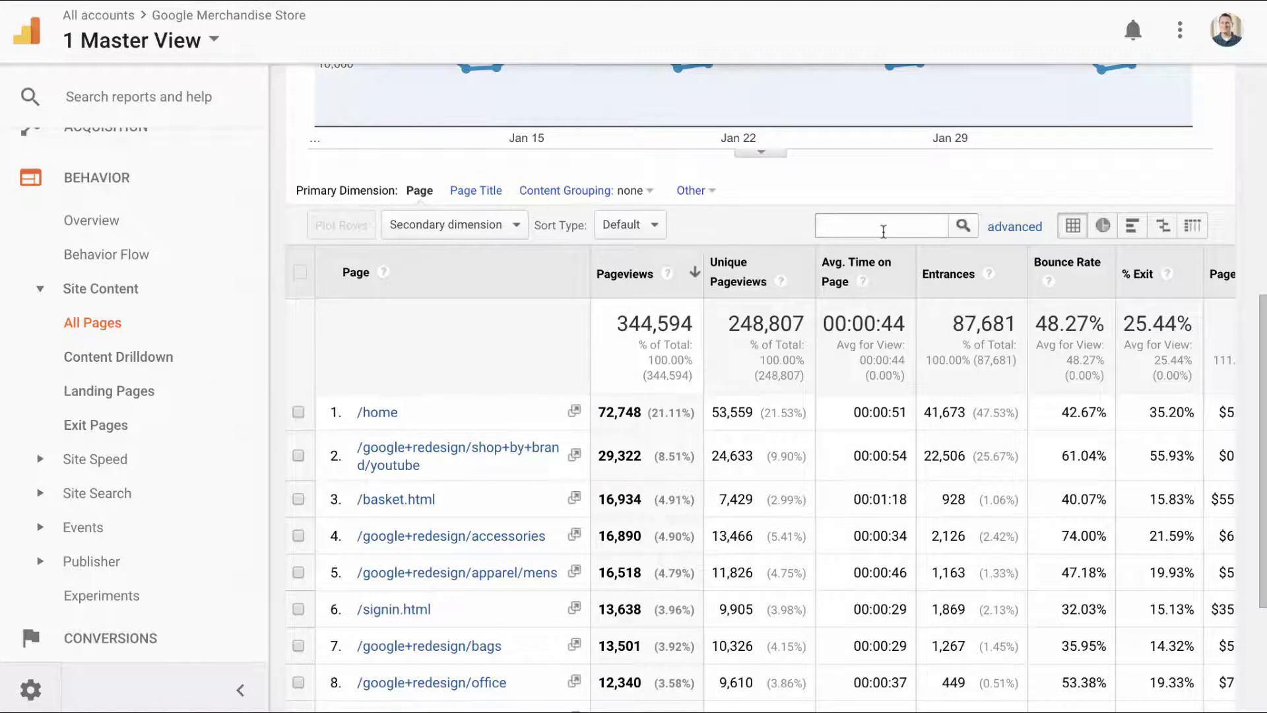
{"action": "type", "text": "order"}
{"action": "key", "text": "Return"}
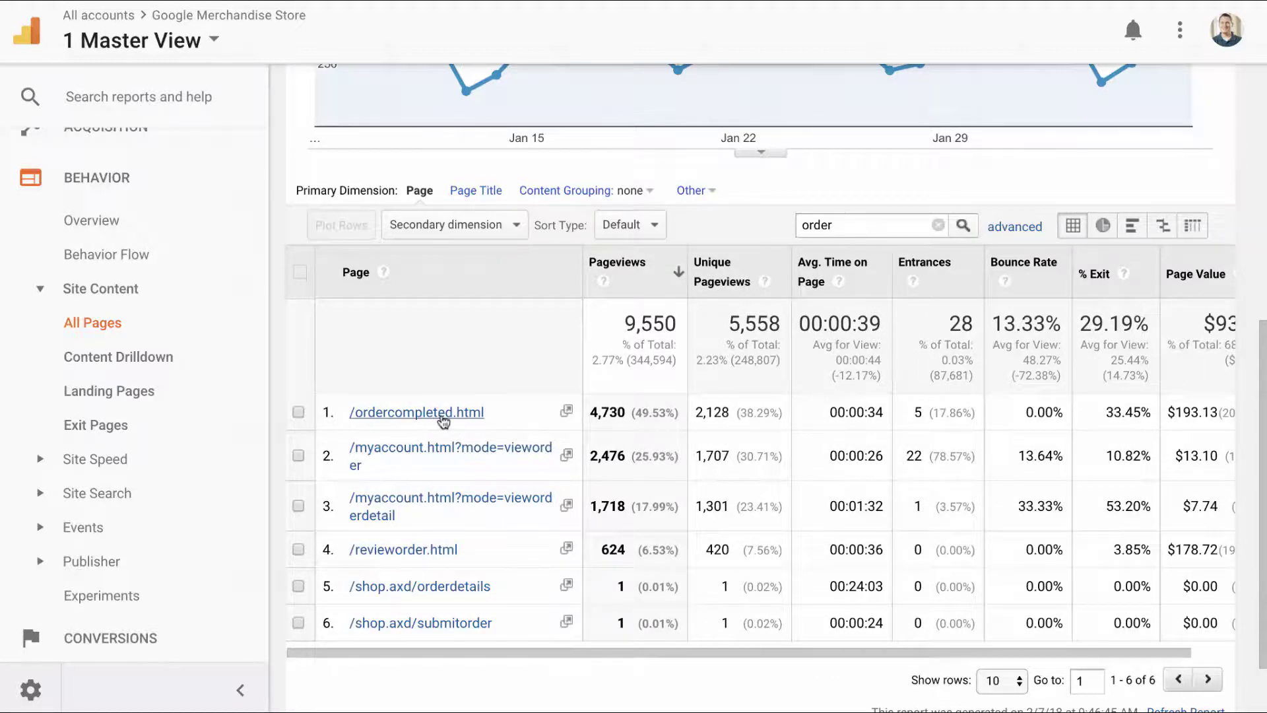
{"action": "left_click_drag", "start_coordinate": [505, 422], "coordinate": [495, 703]}
{"action": "key", "text": "ctrl+c"}
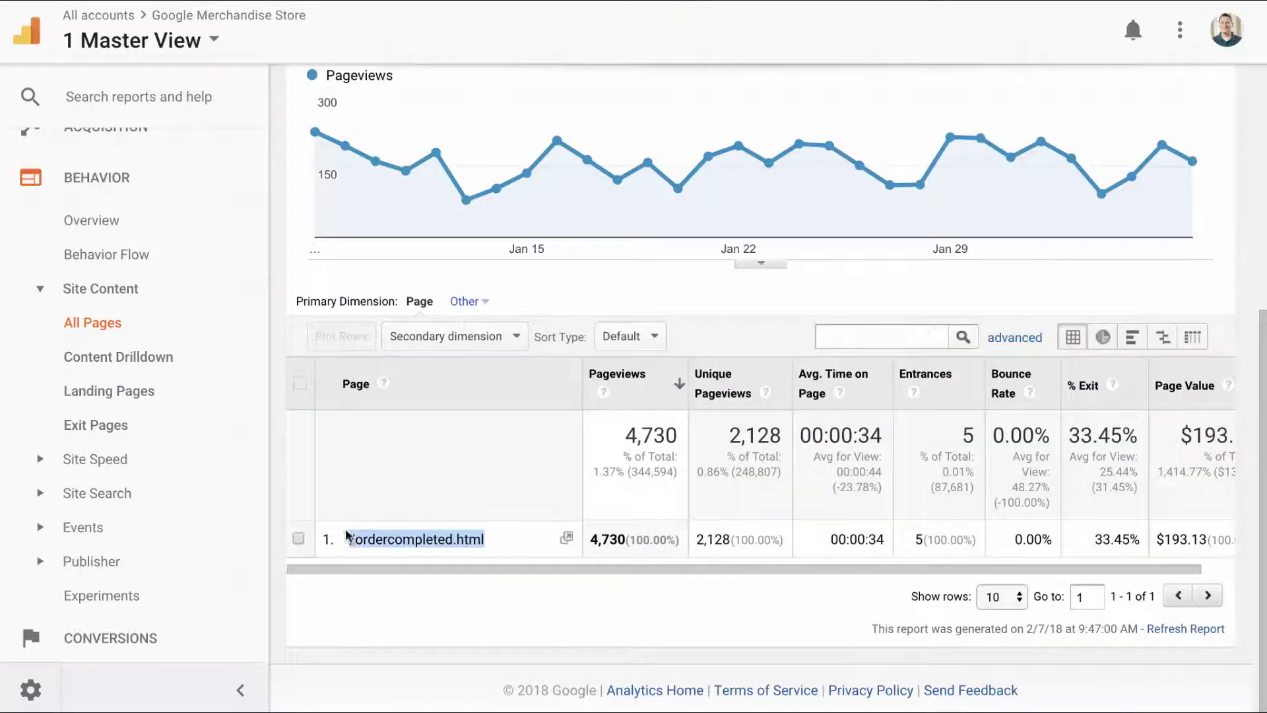
Step: Open the Channels report for all acquisition traffic and check the total ecommerce transactions across the channels
{"action": "scroll", "coordinate": [92, 303], "scroll_direction": "up", "scroll_amount": 5}
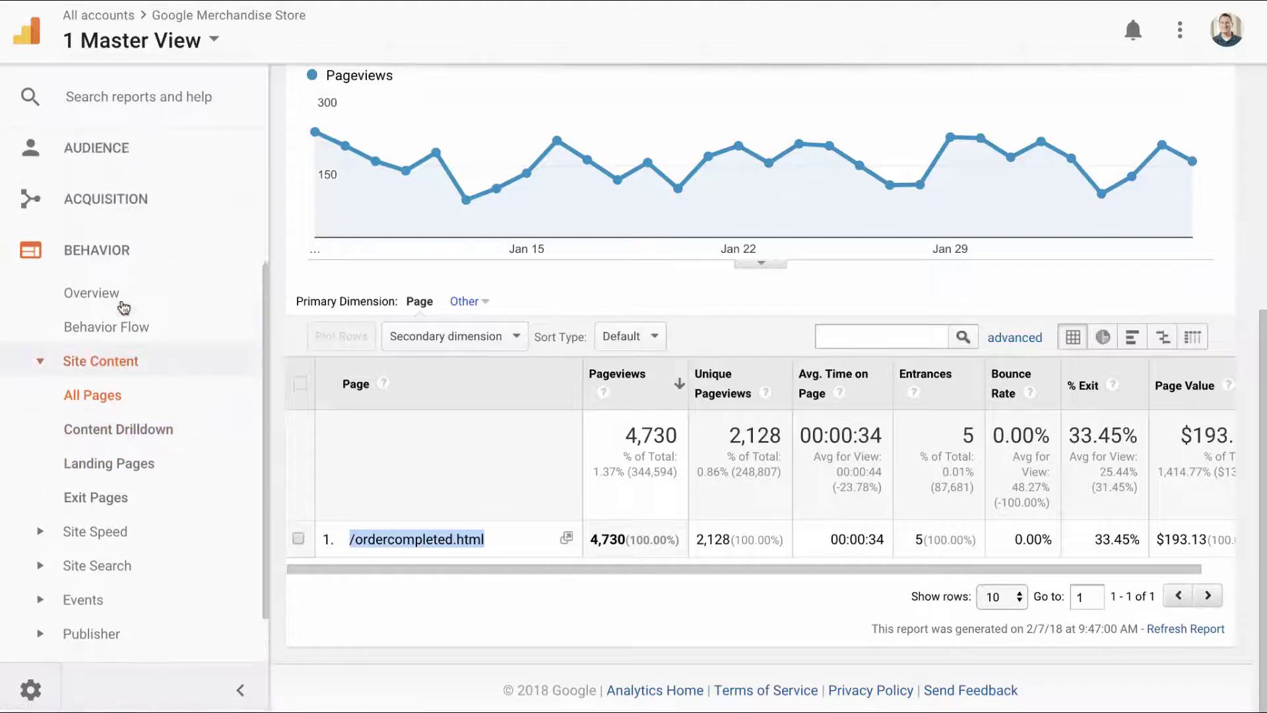
{"action": "left_click", "coordinate": [96, 332]}
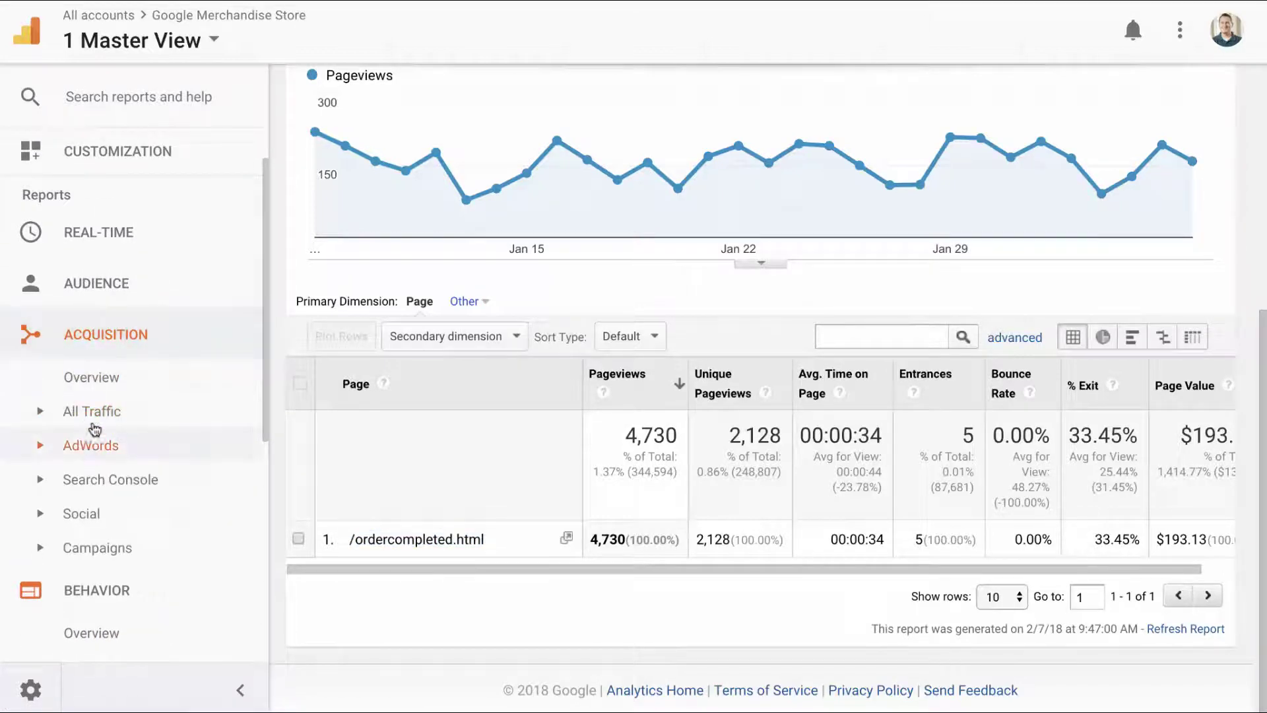
{"action": "left_click", "coordinate": [89, 412]}
{"action": "left_click", "coordinate": [116, 458]}
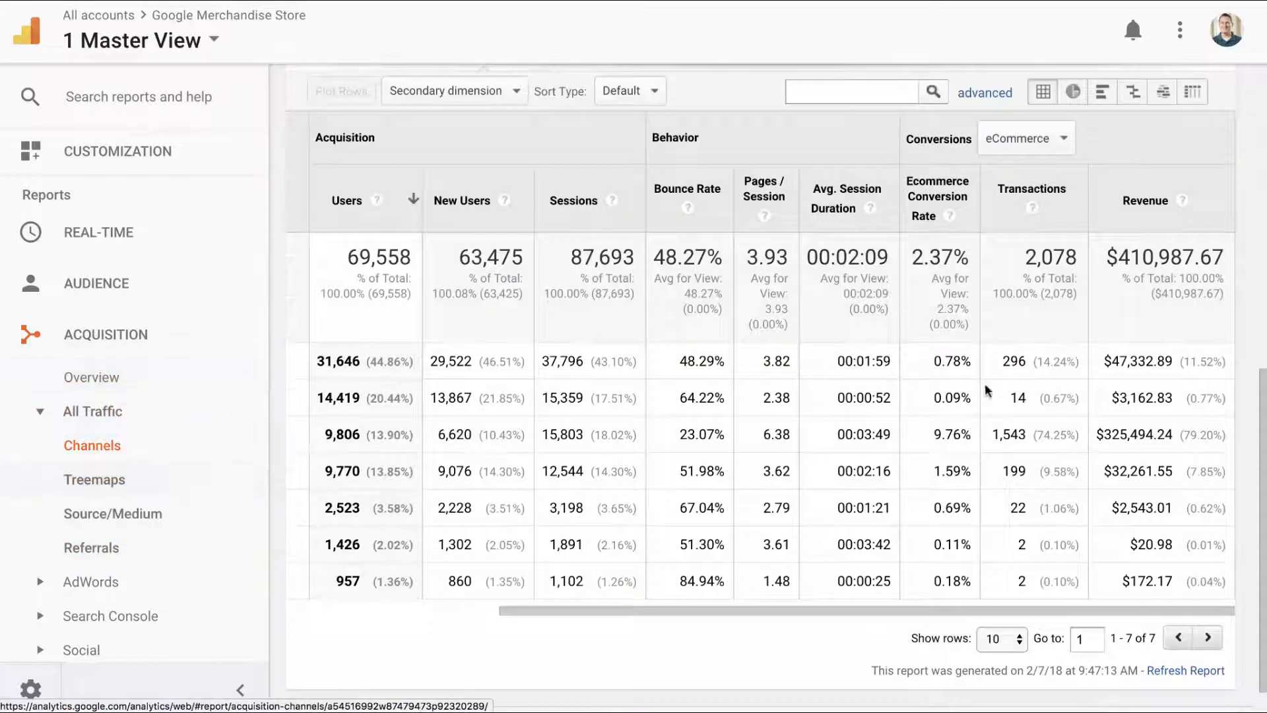
{"action": "left_click_drag", "start_coordinate": [1028, 256], "coordinate": [1081, 253]}
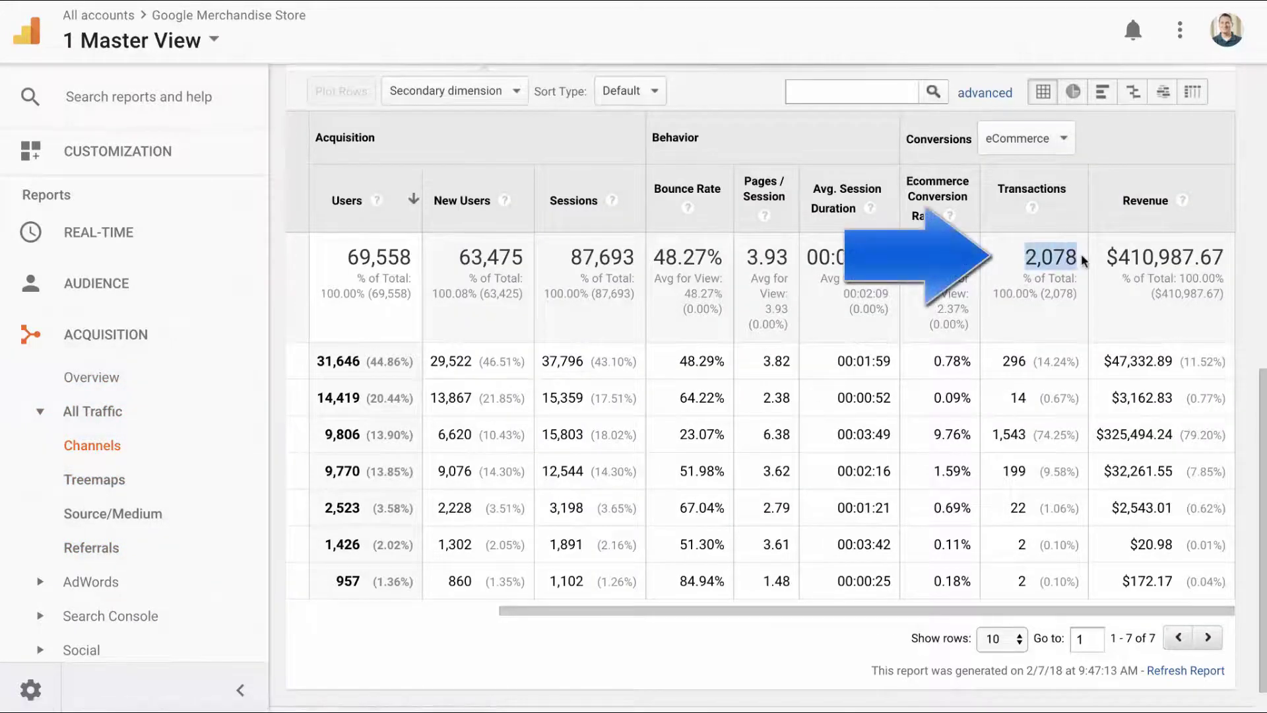
{"action": "left_click", "coordinate": [1030, 256]}
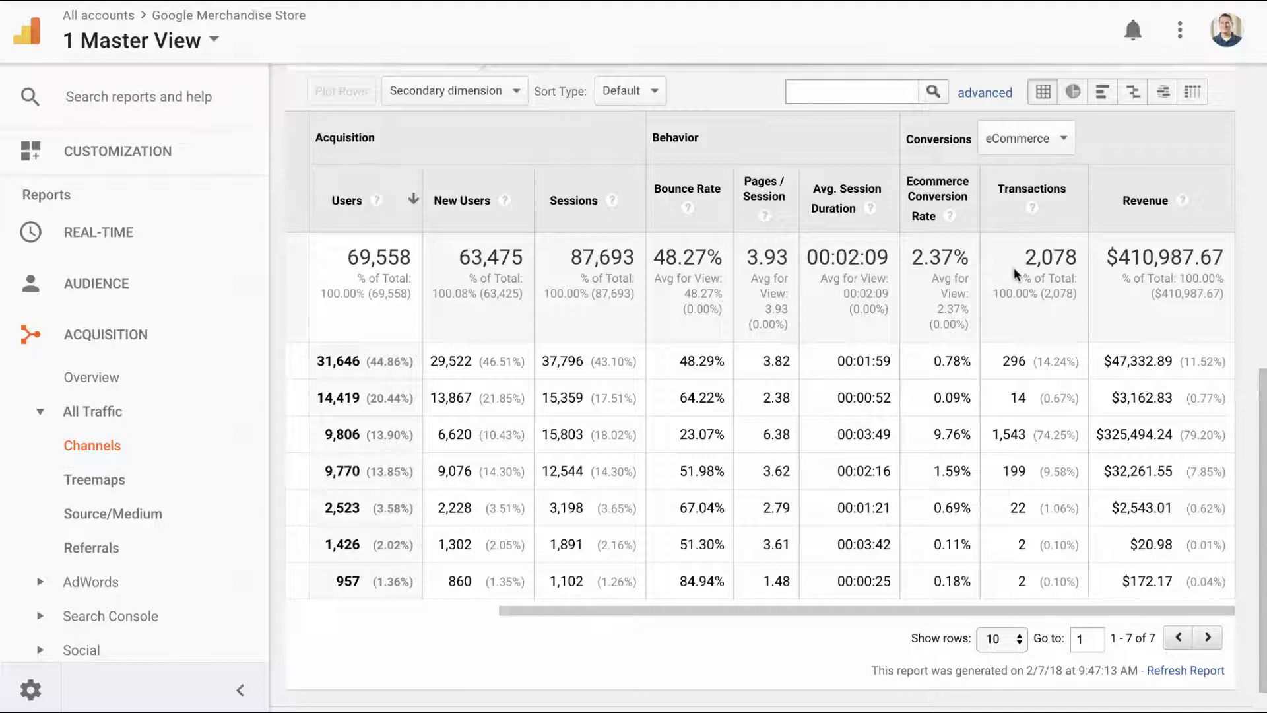
{"action": "scroll", "coordinate": [566, 396], "scroll_direction": "left", "scroll_amount": 5}
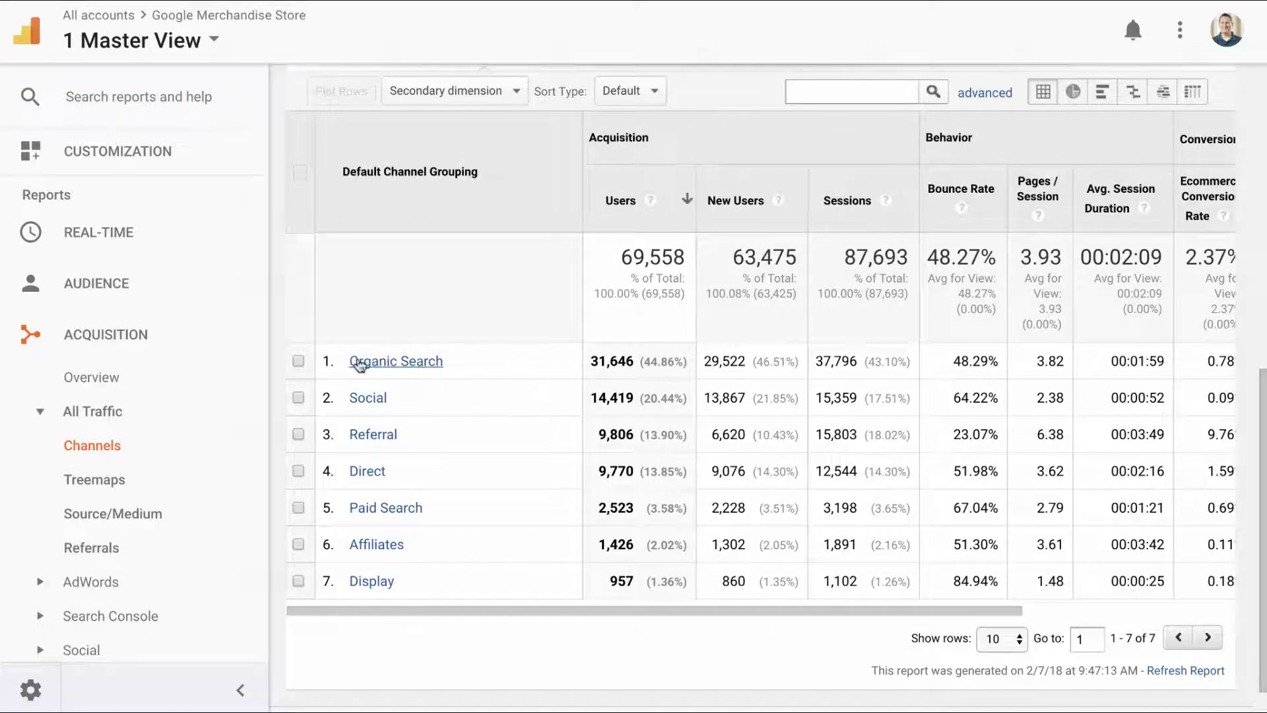
{"action": "scroll", "coordinate": [392, 368], "scroll_direction": "right", "scroll_amount": 5}
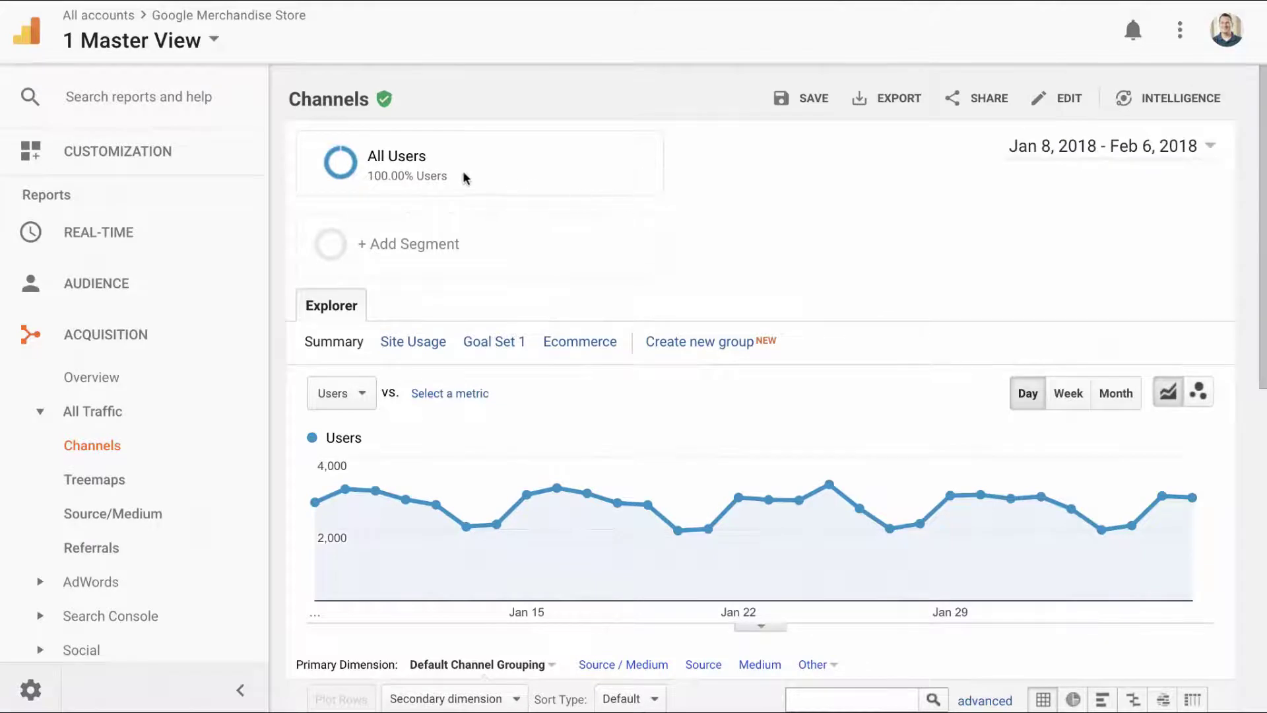
Step: Create a new segment with a session sequence filter whose first step is Page contains "/ordercompleted.html"
{"action": "mouse_move", "coordinate": [367, 168]}
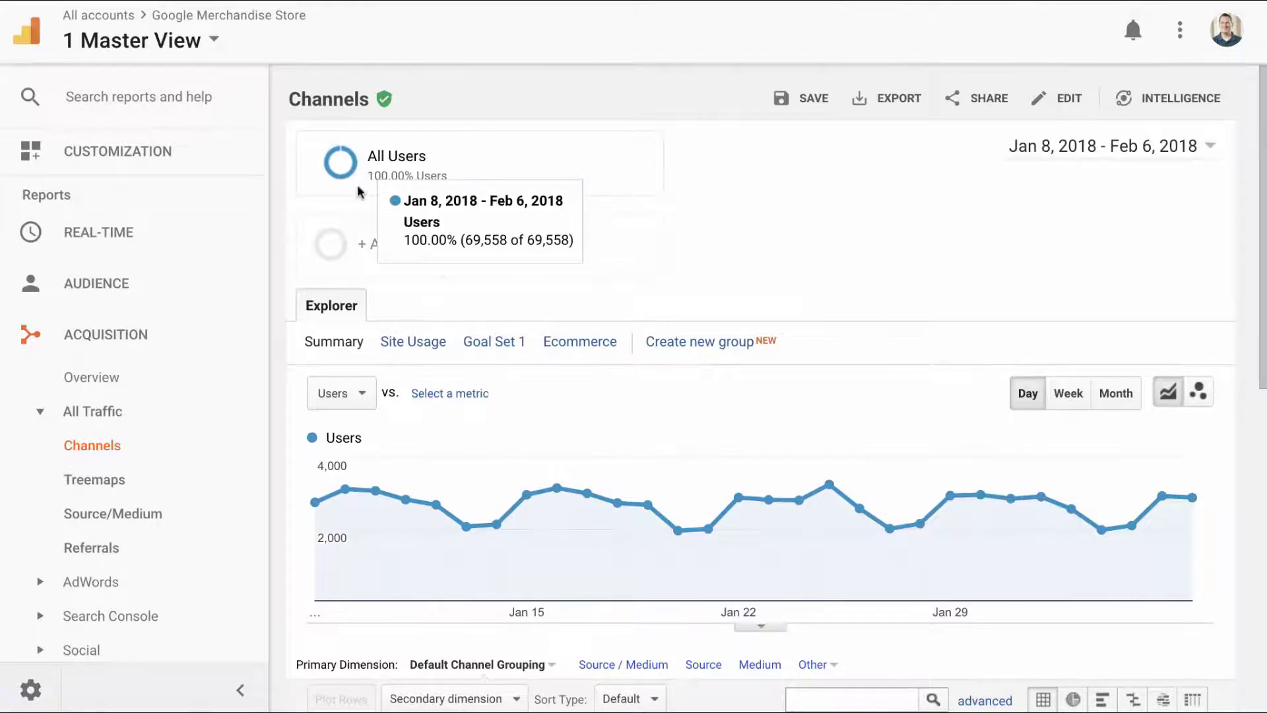
{"action": "left_click", "coordinate": [336, 250]}
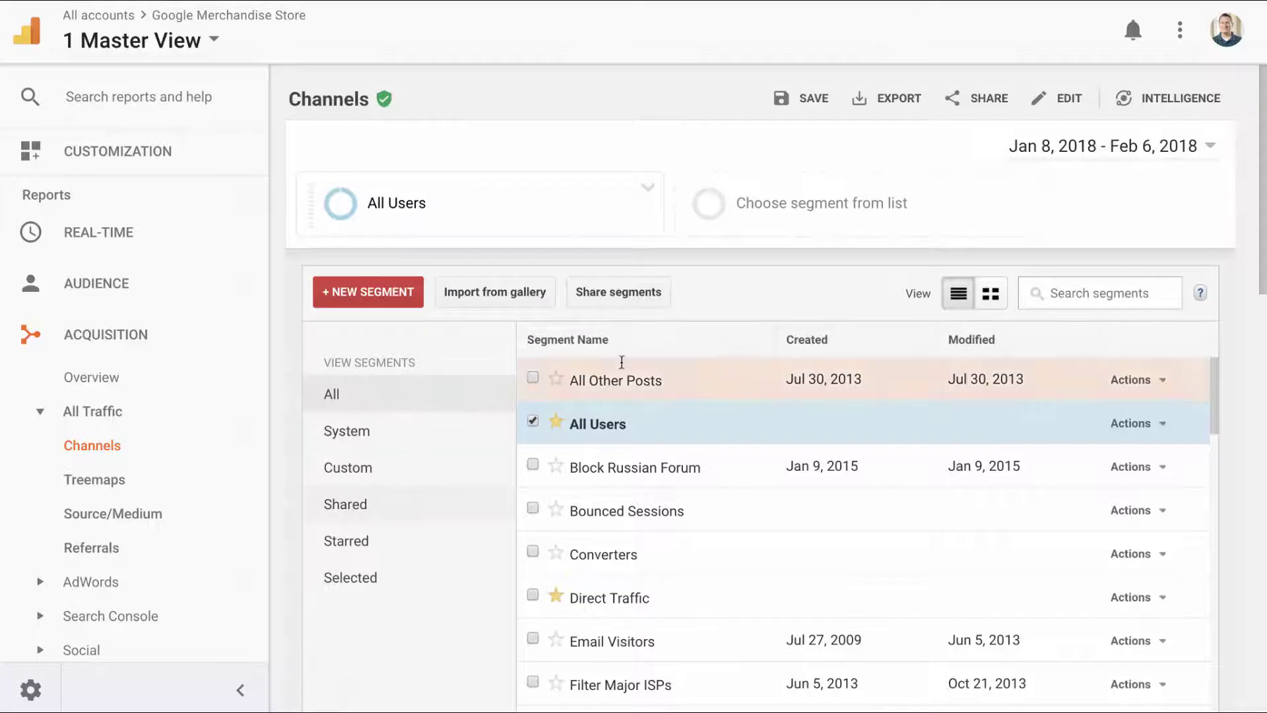
{"action": "left_click", "coordinate": [380, 305]}
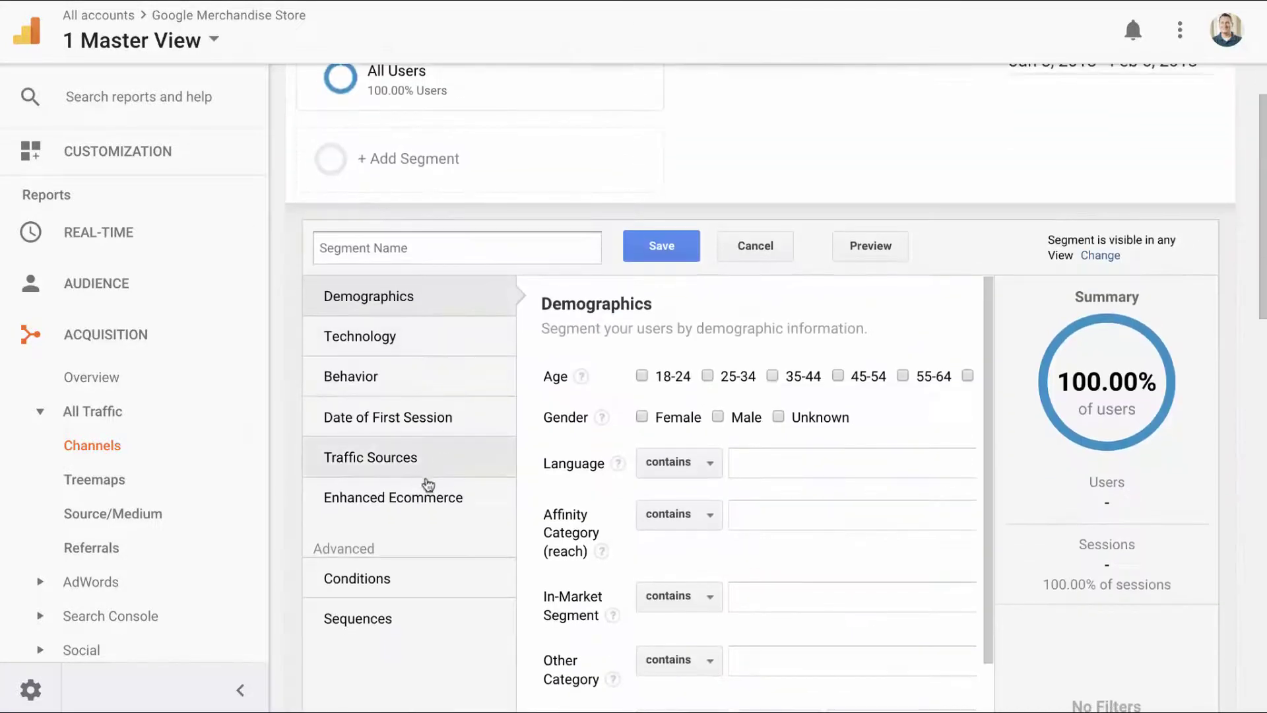
{"action": "left_click", "coordinate": [357, 618]}
{"action": "left_click", "coordinate": [818, 446]}
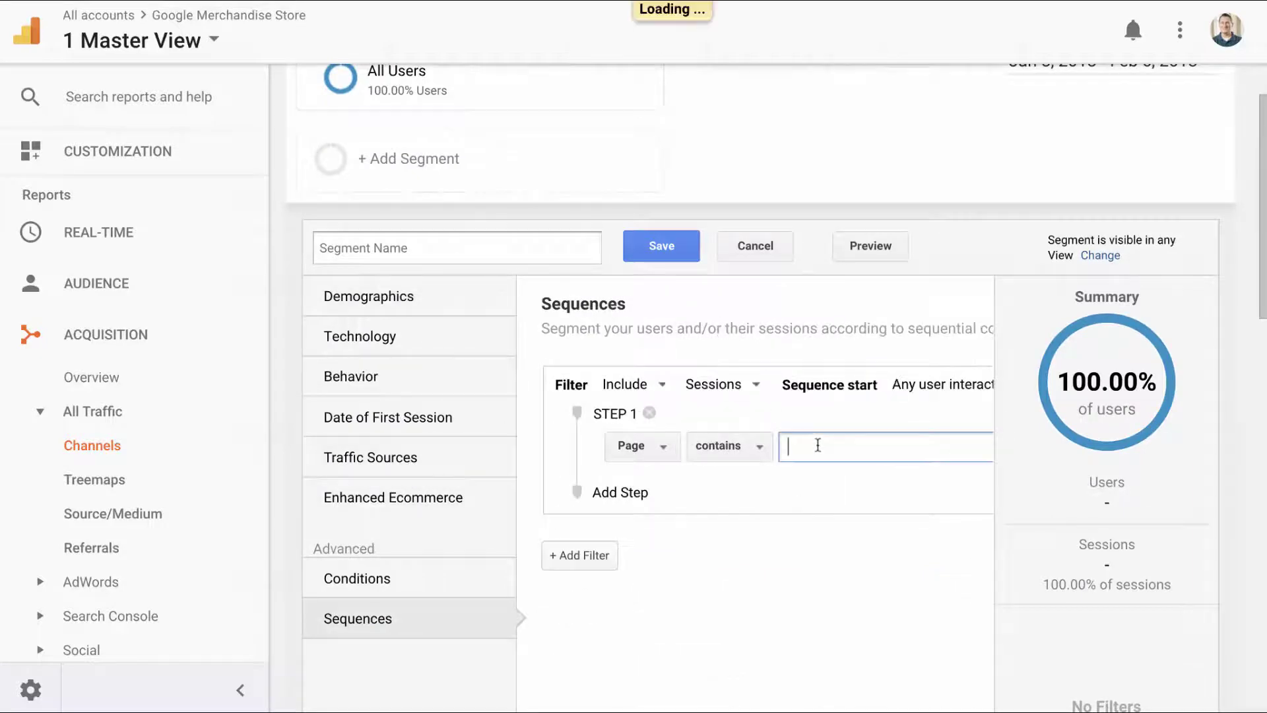
{"action": "key", "text": "ctrl+v"}
{"action": "left_click", "coordinate": [864, 482]}
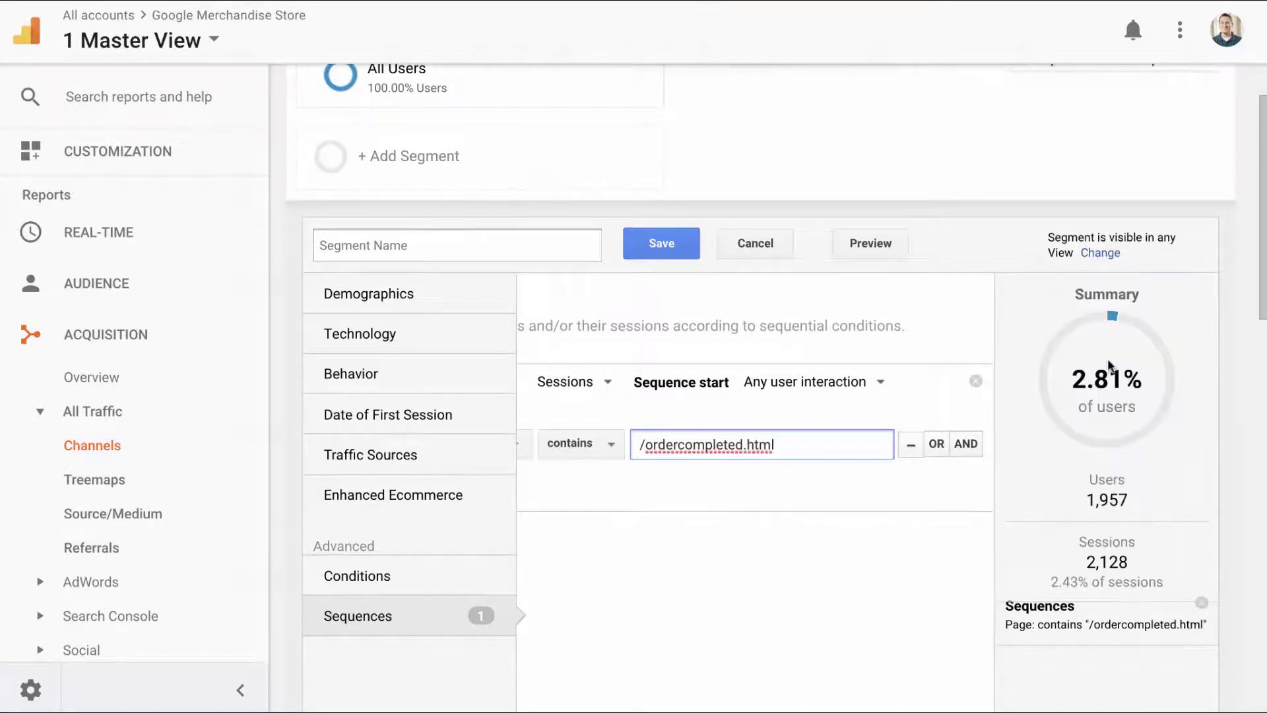
Step: Check the segment's share of users against its page condition, name it "Analytics Demo Account Purchasers" and save it
{"action": "left_click_drag", "start_coordinate": [1138, 379], "coordinate": [1059, 390]}
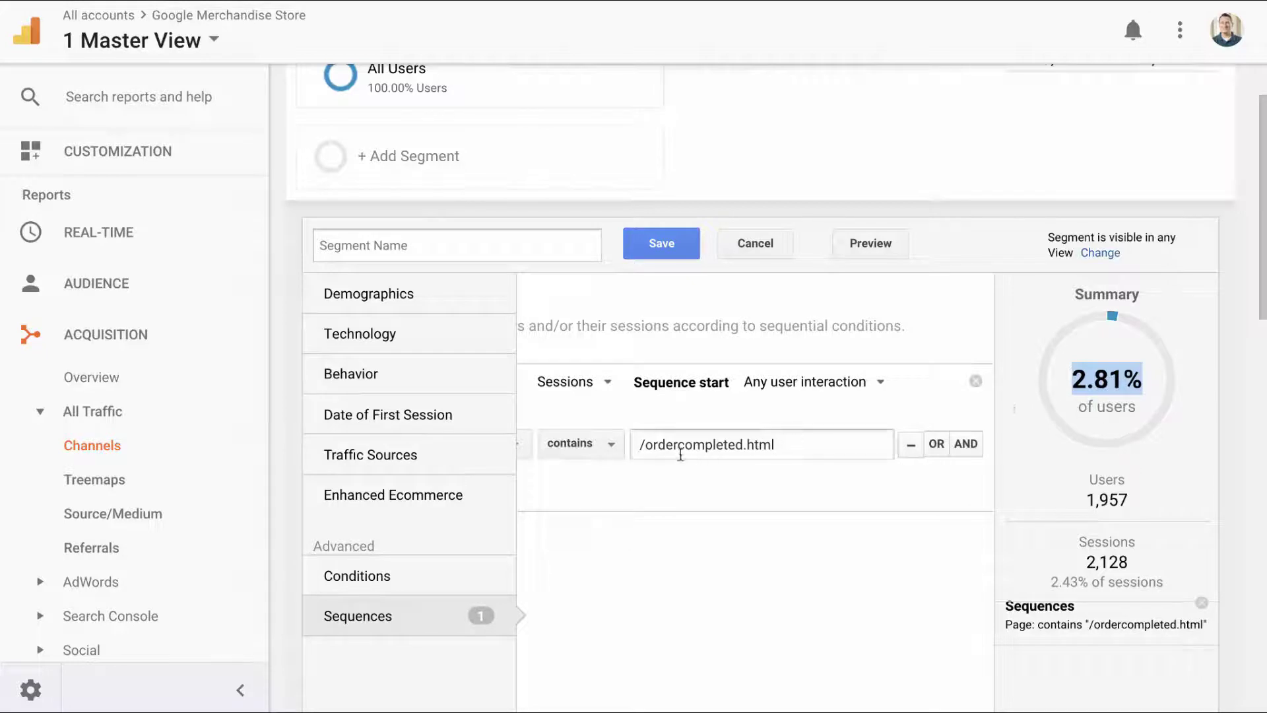
{"action": "scroll", "coordinate": [1102, 475], "scroll_direction": "down", "scroll_amount": 2}
{"action": "scroll", "coordinate": [1101, 476], "scroll_direction": "up", "scroll_amount": 2}
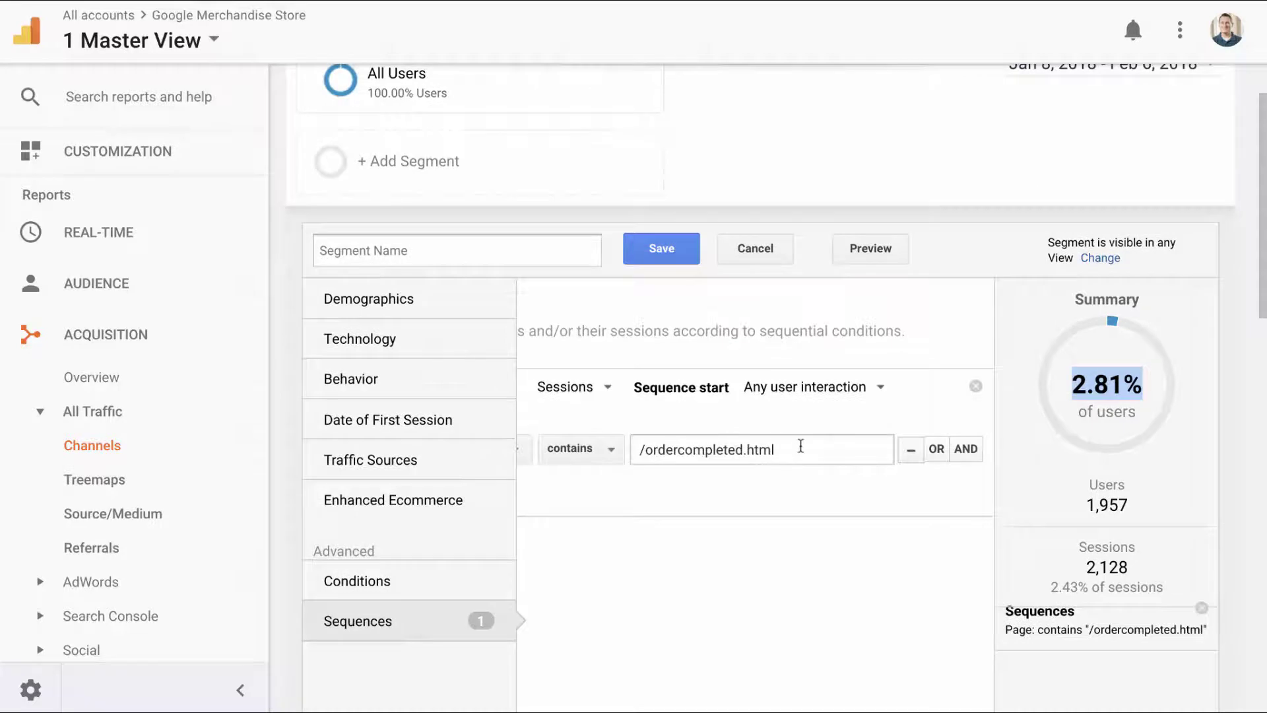
{"action": "left_click_drag", "start_coordinate": [801, 444], "coordinate": [636, 449]}
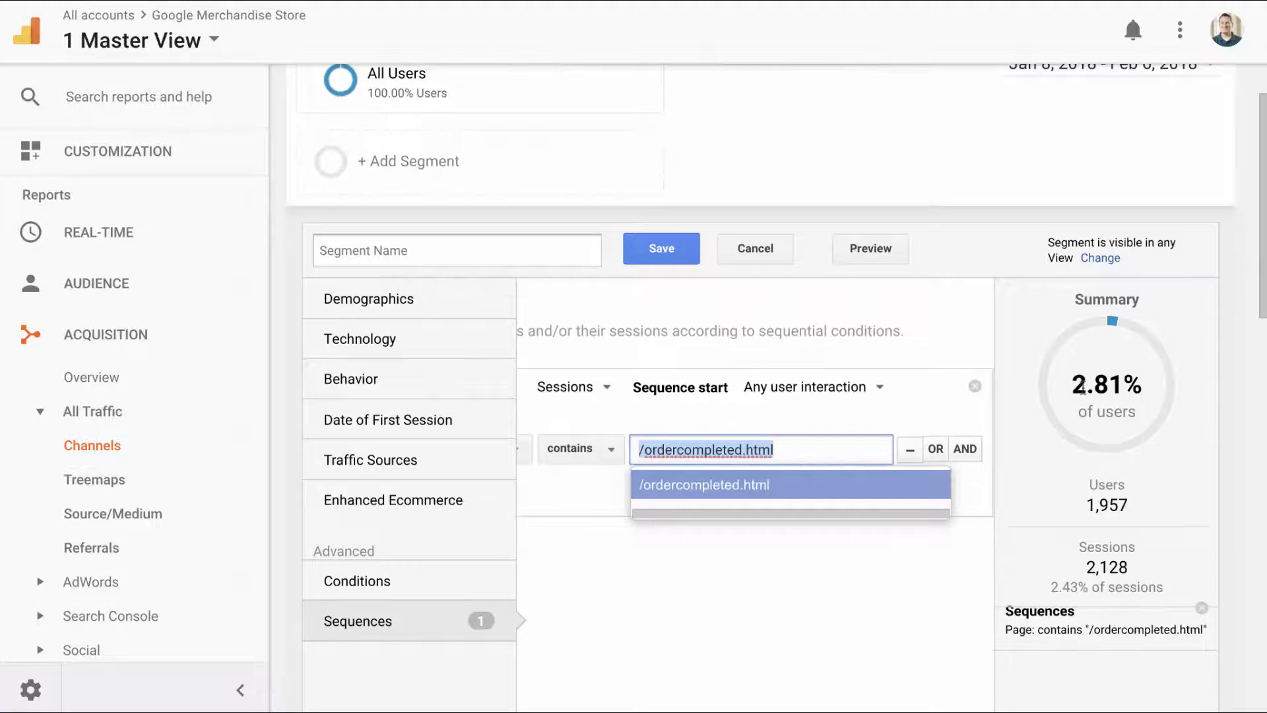
{"action": "left_click_drag", "start_coordinate": [1072, 386], "coordinate": [1140, 386]}
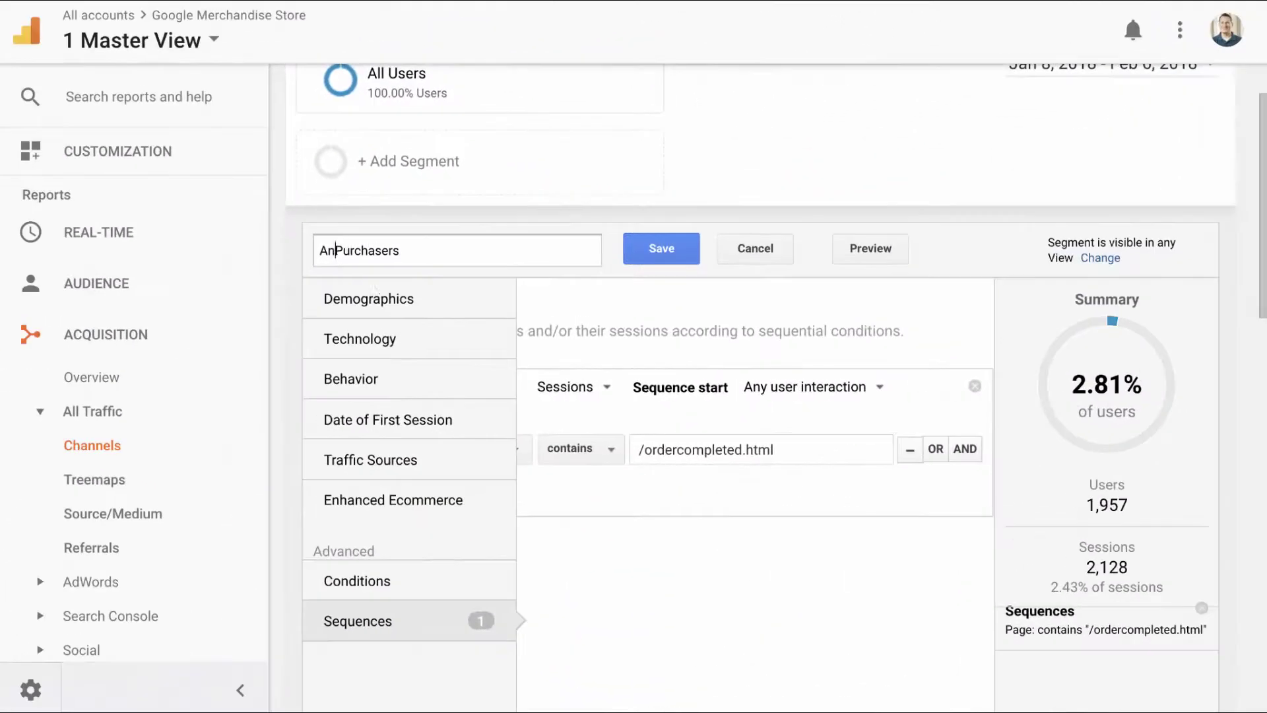
{"action": "type", "text": "alytics Demo Account"}
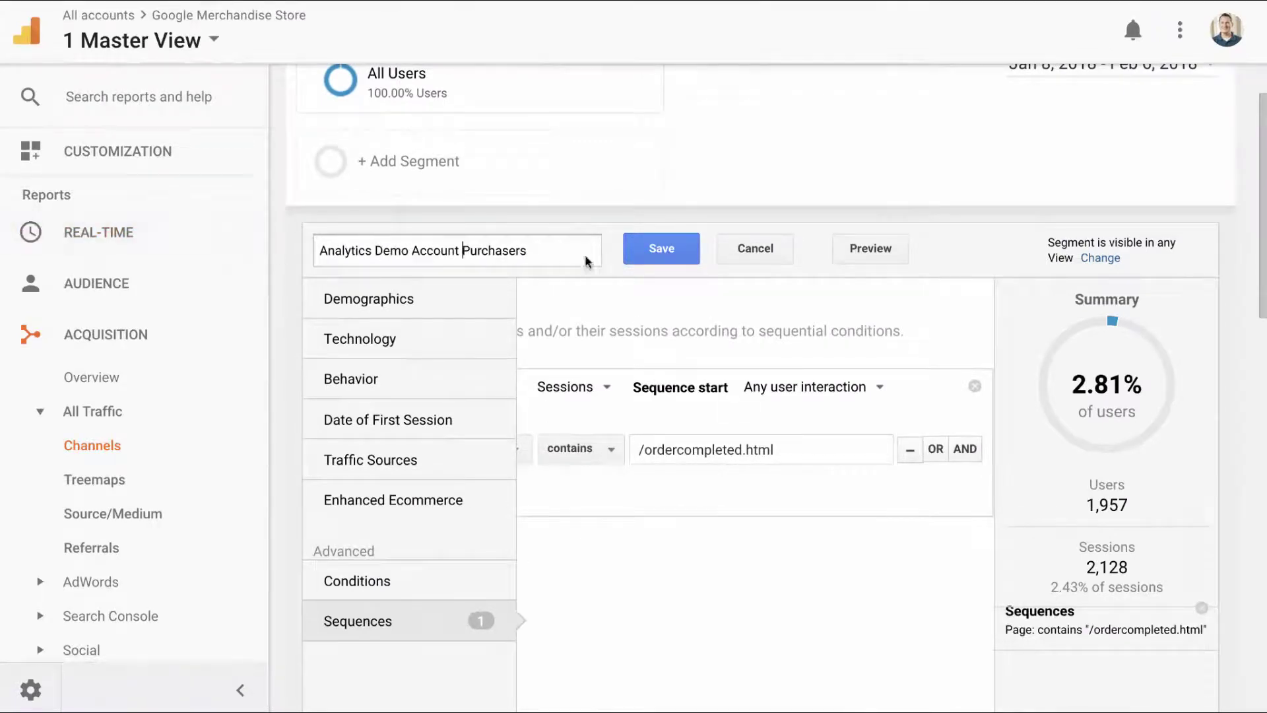
{"action": "left_click", "coordinate": [642, 259]}
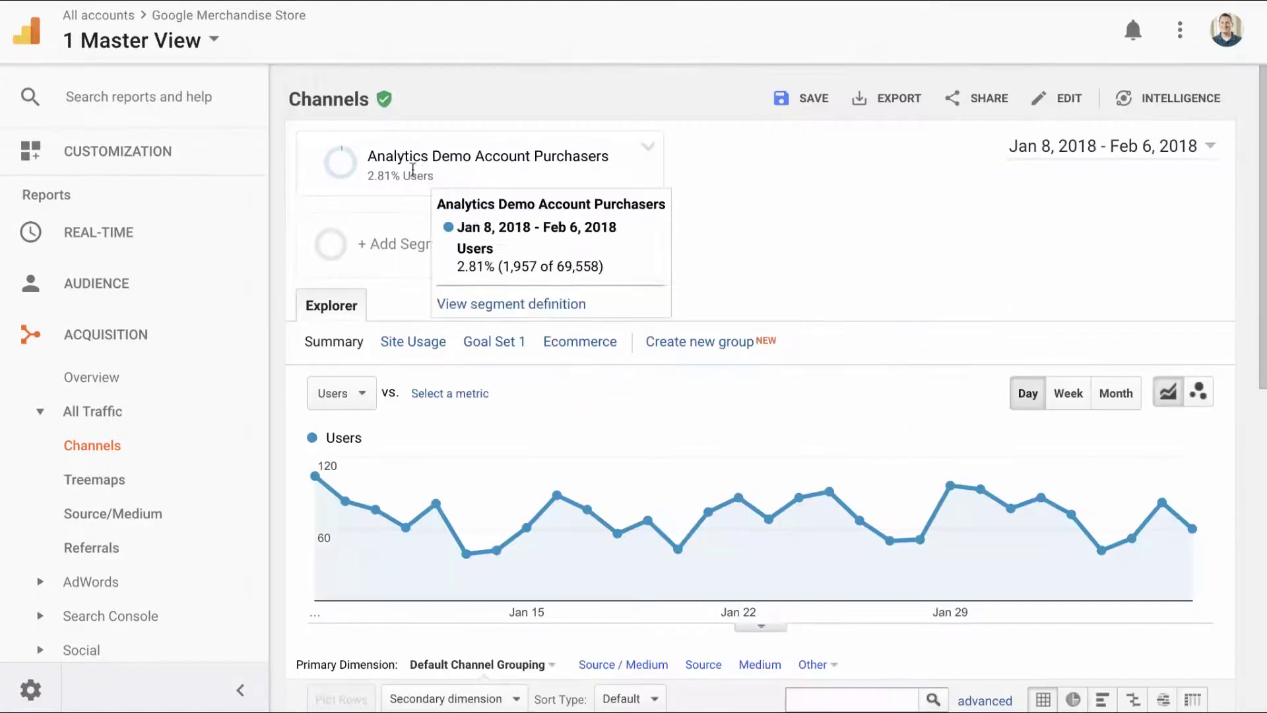
Step: Examine the purchasers segment by channel, comparing Referral and Organic Search users, transactions and ecommerce conversion rate
{"action": "mouse_move", "coordinate": [373, 173]}
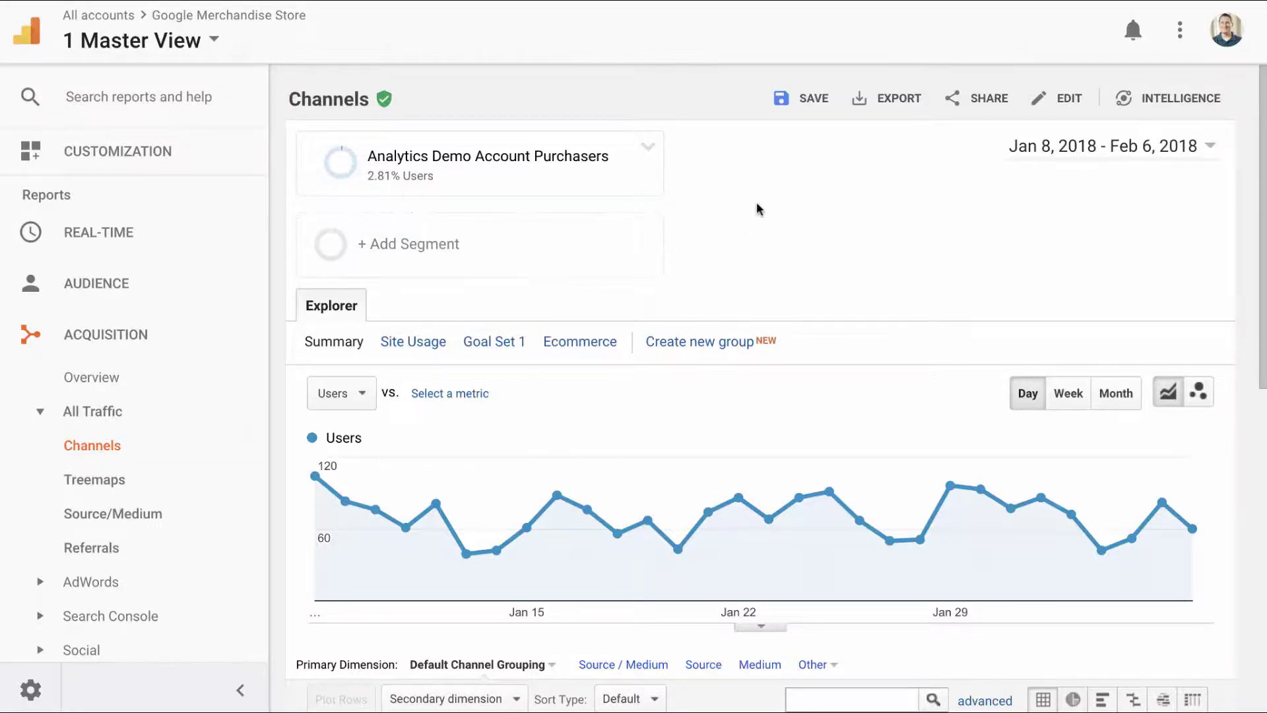
{"action": "scroll", "coordinate": [710, 195], "scroll_direction": "down", "scroll_amount": 2}
{"action": "scroll", "coordinate": [709, 194], "scroll_direction": "down", "scroll_amount": 6}
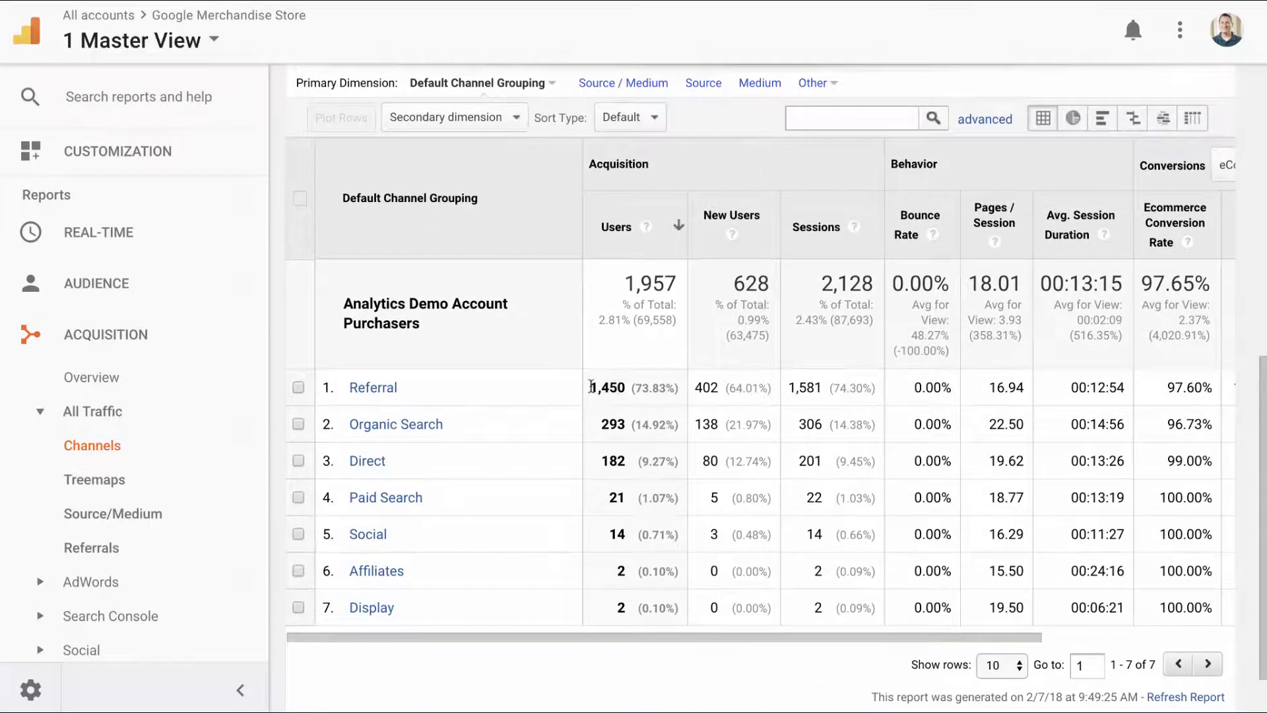
{"action": "double_click", "coordinate": [602, 386]}
{"action": "scroll", "coordinate": [583, 388], "scroll_direction": "right", "scroll_amount": 1}
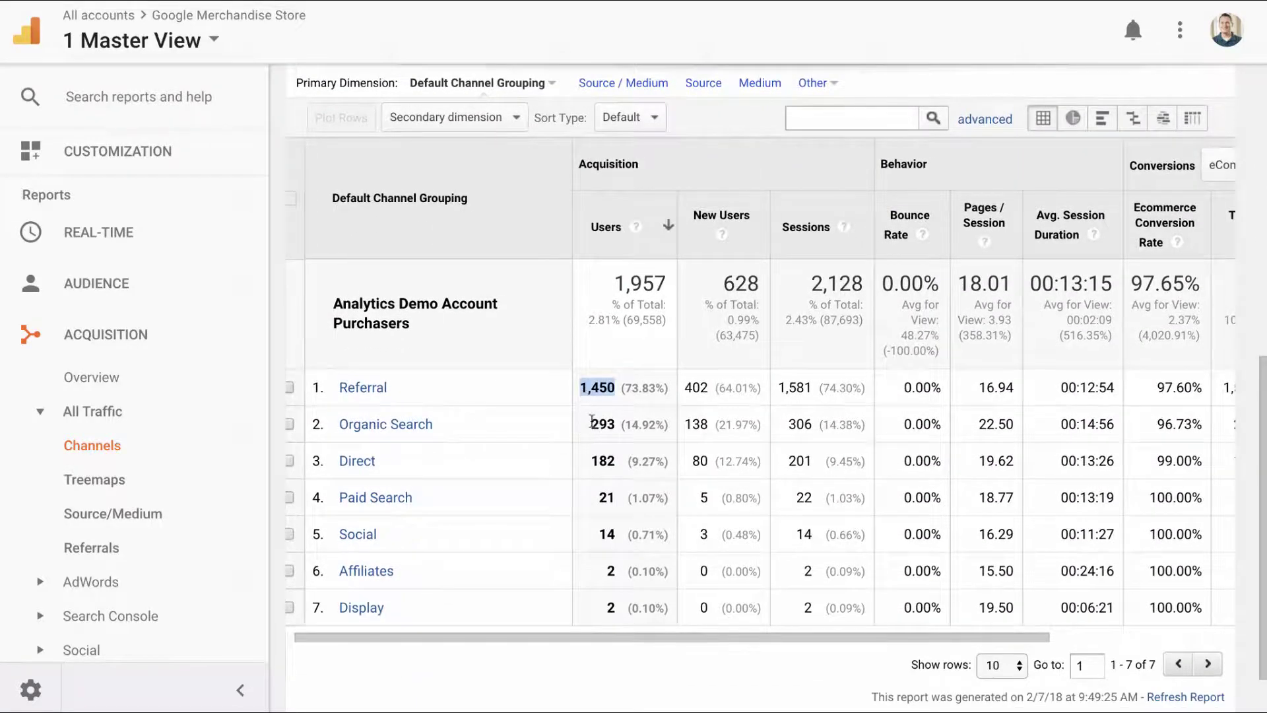
{"action": "left_click_drag", "start_coordinate": [592, 422], "coordinate": [615, 424]}
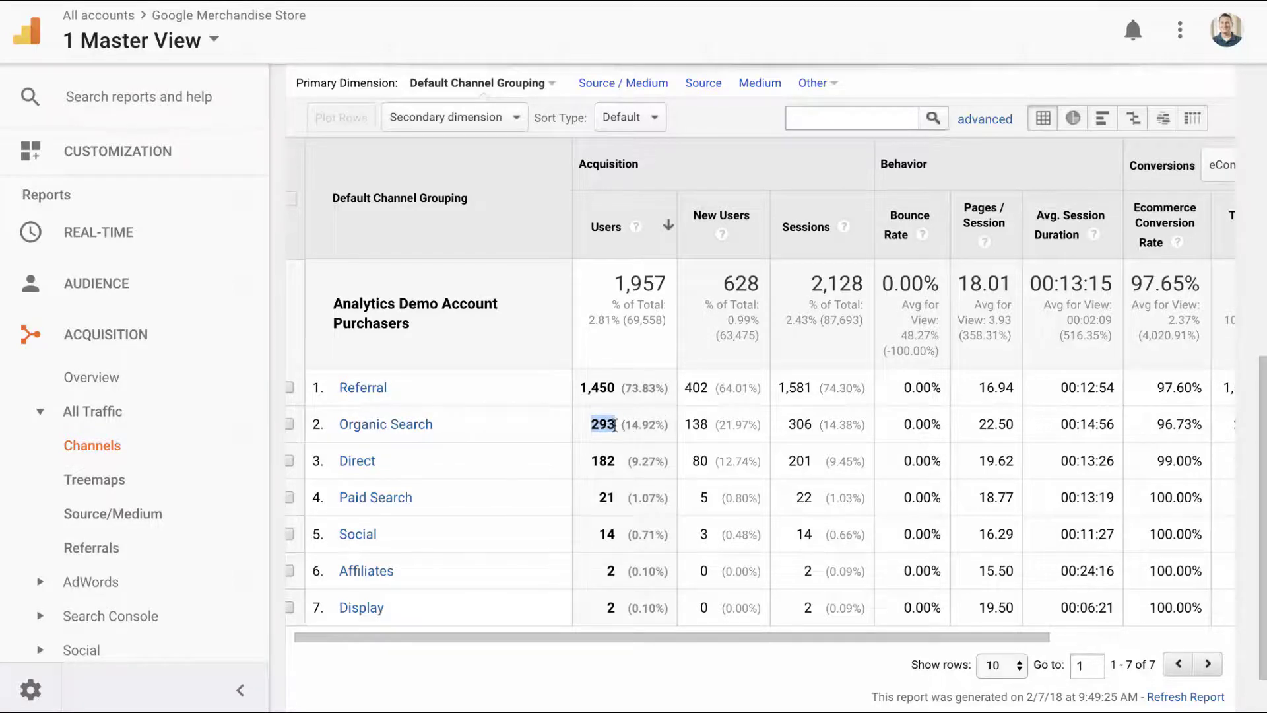
{"action": "scroll", "coordinate": [605, 425], "scroll_direction": "right", "scroll_amount": 3}
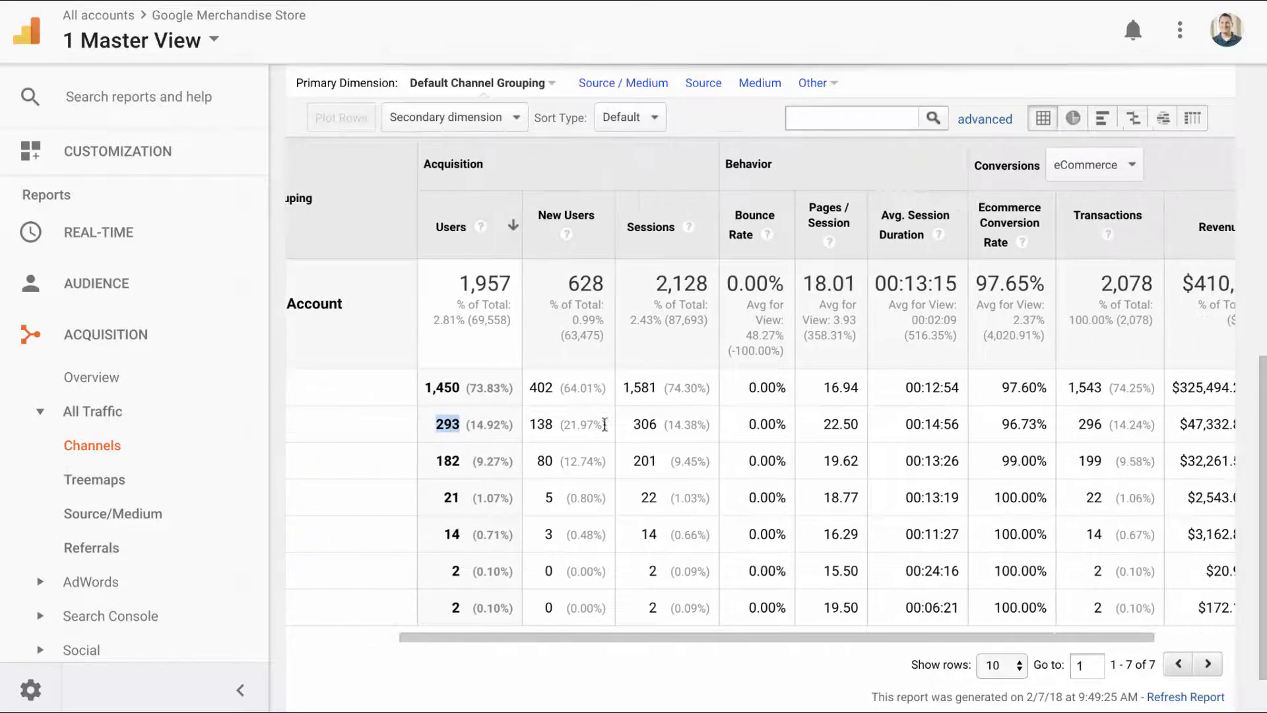
{"action": "scroll", "coordinate": [604, 424], "scroll_direction": "right", "scroll_amount": 2}
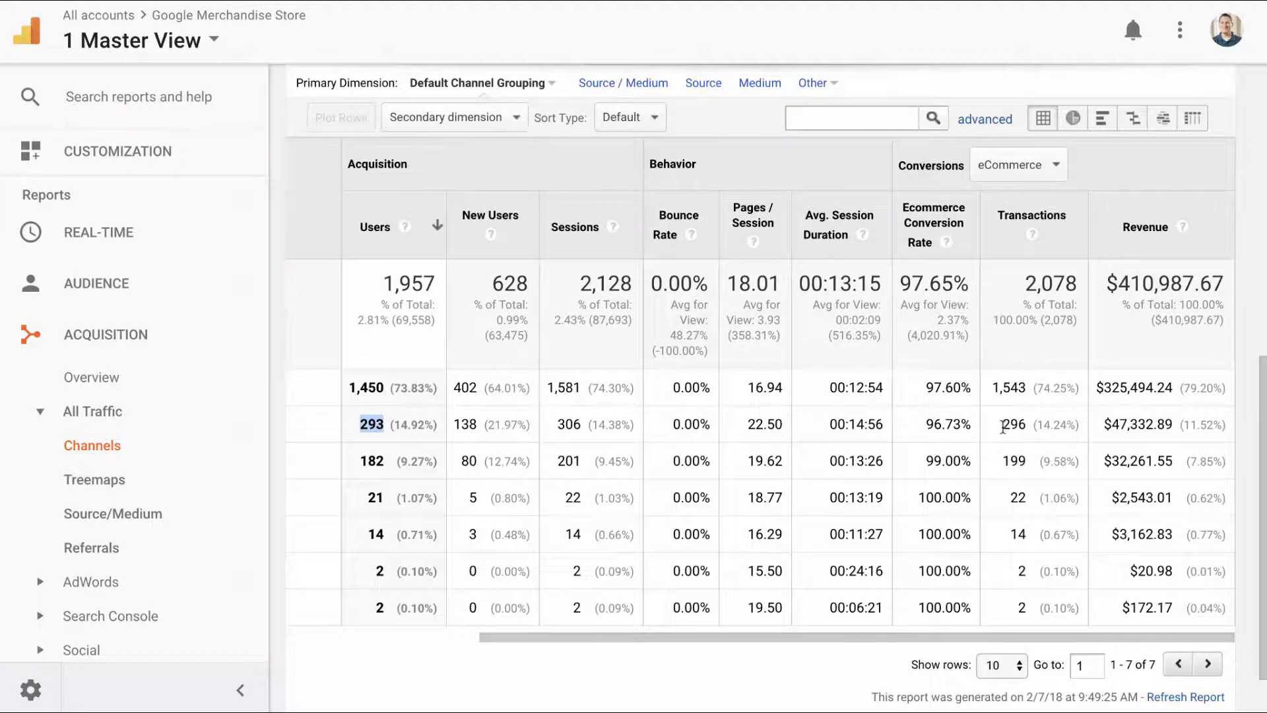
{"action": "left_click", "coordinate": [1004, 427]}
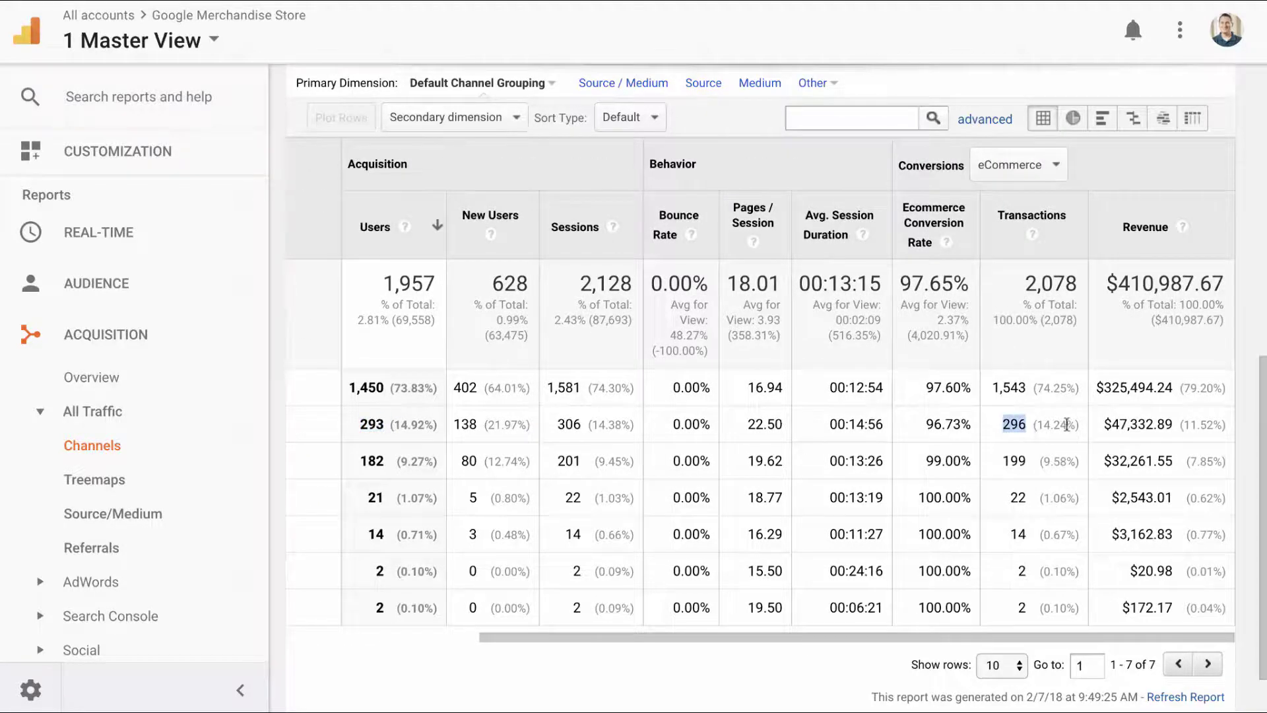
{"action": "left_click_drag", "start_coordinate": [928, 428], "coordinate": [966, 427]}
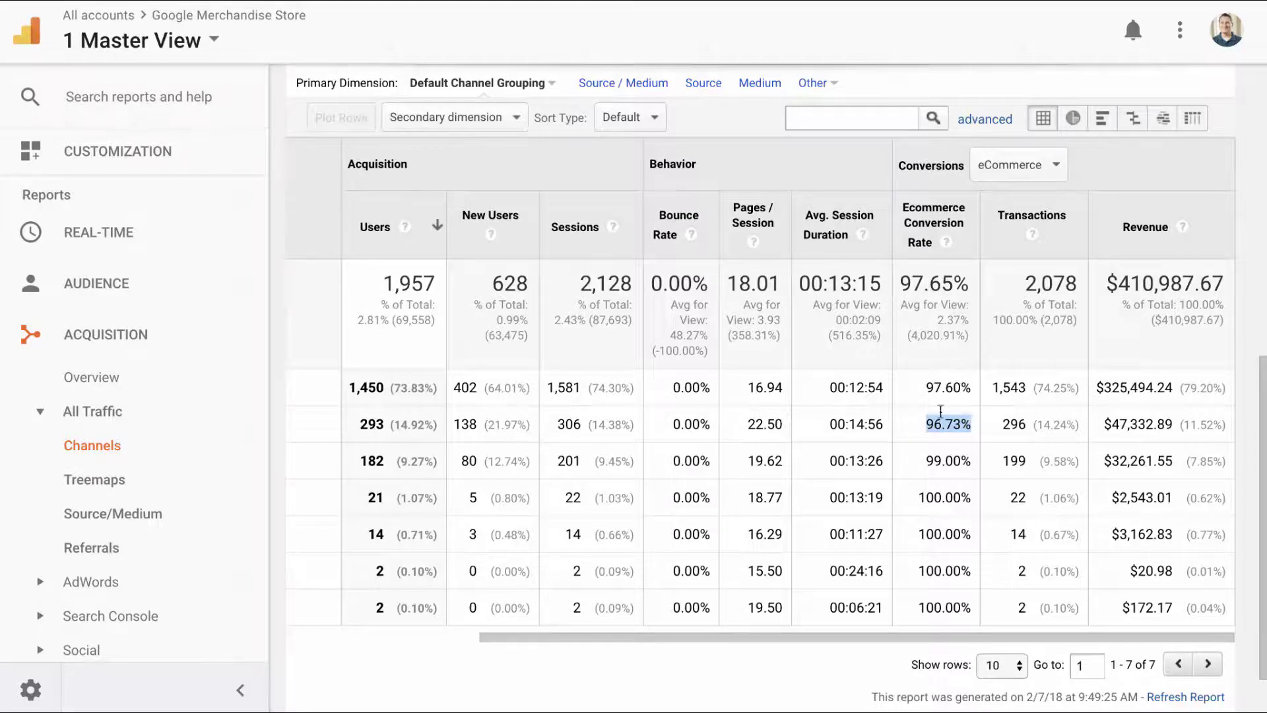
{"action": "scroll", "coordinate": [1119, 424], "scroll_direction": "left", "scroll_amount": 5}
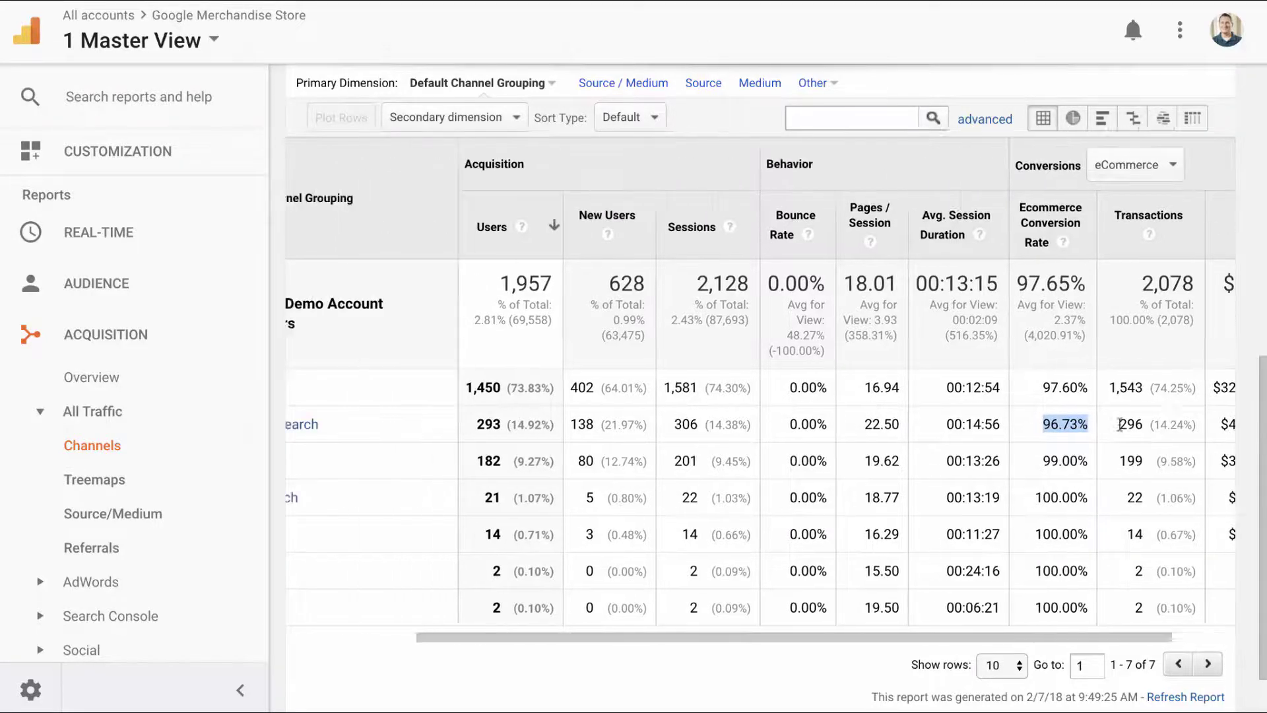
{"action": "scroll", "coordinate": [603, 425], "scroll_direction": "up", "scroll_amount": 2}
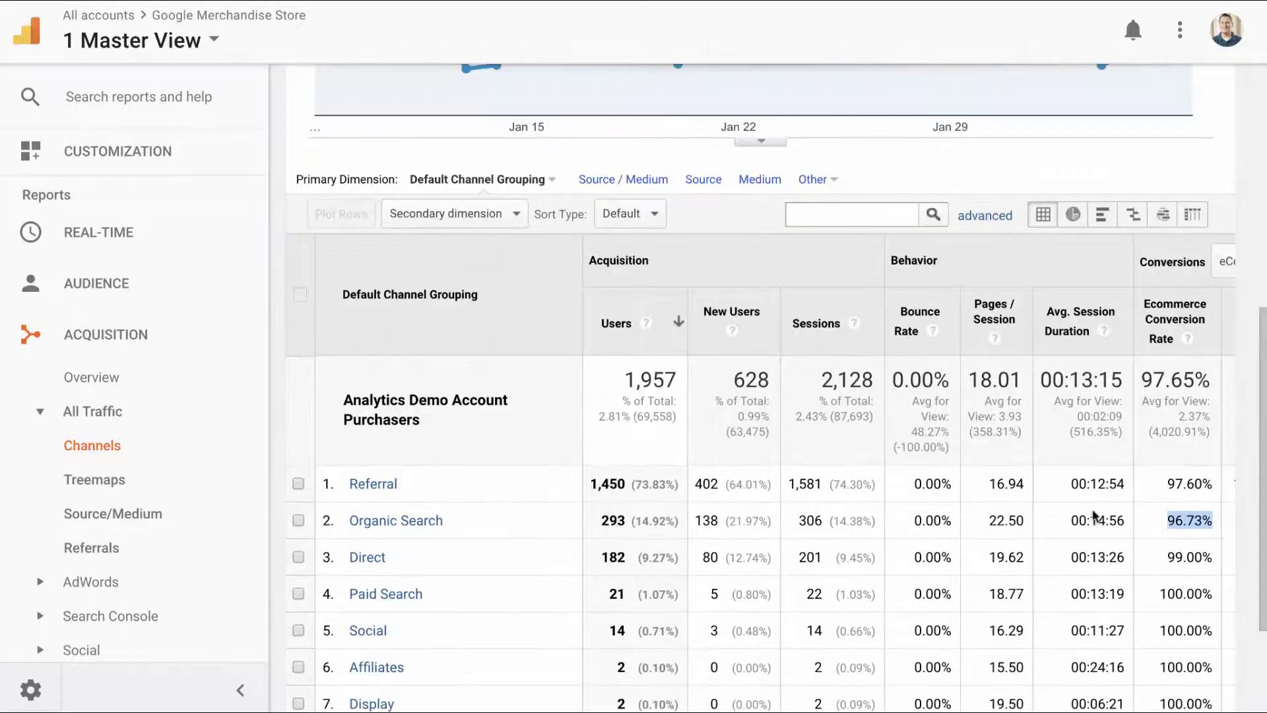
{"action": "left_click", "coordinate": [1194, 520]}
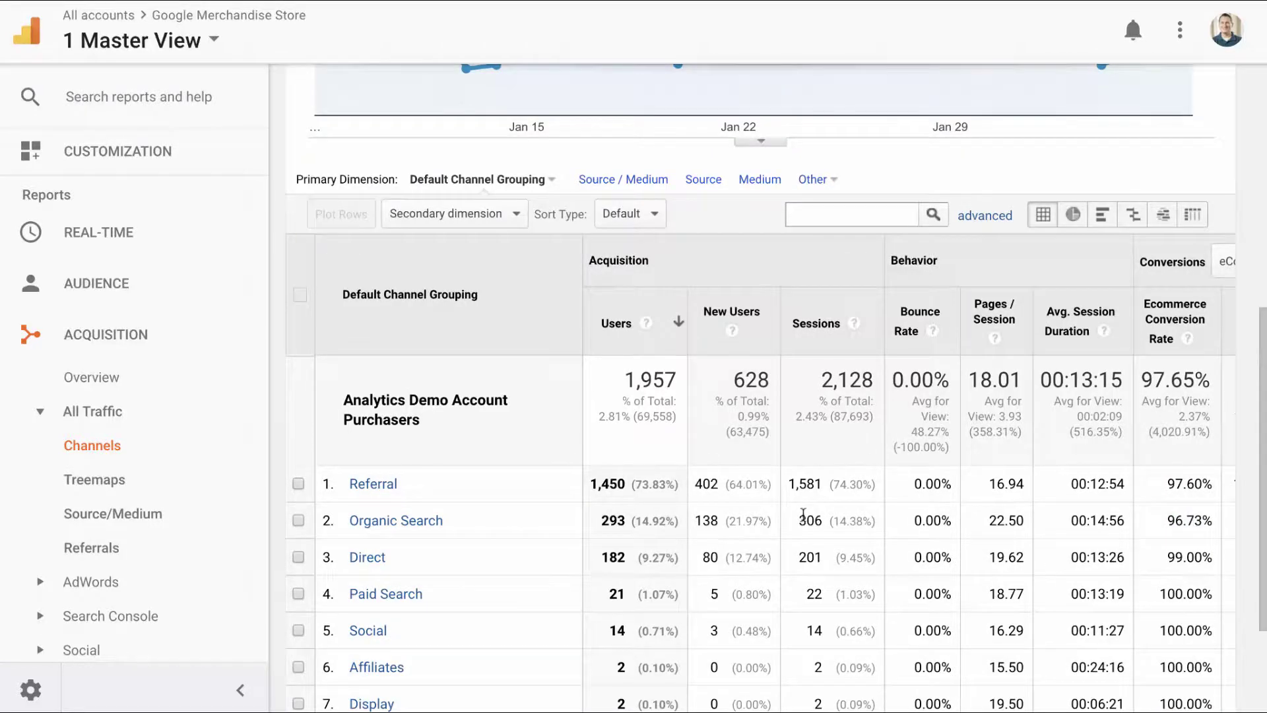
Step: Add the All Users segment to the Channels report alongside Analytics Demo Account Purchasers and apply both
{"action": "scroll", "coordinate": [803, 514], "scroll_direction": "up", "scroll_amount": 7}
{"action": "left_click", "coordinate": [418, 244]}
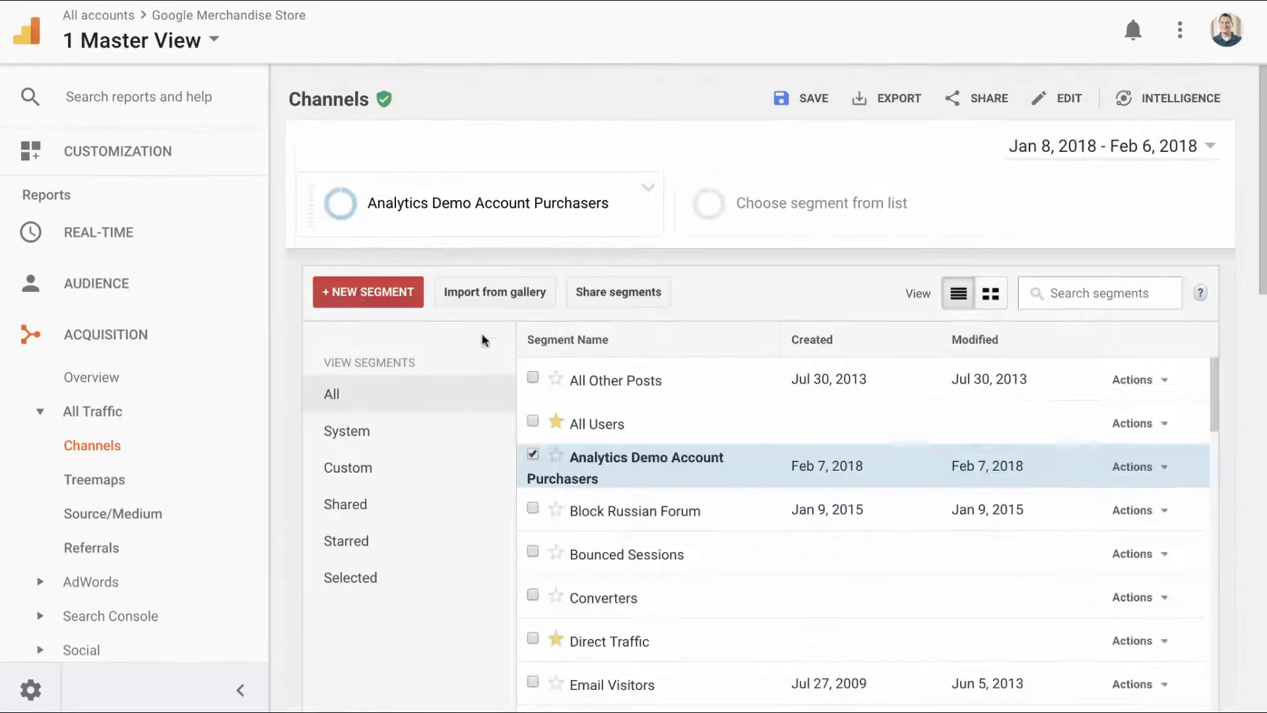
{"action": "left_click", "coordinate": [532, 421]}
{"action": "scroll", "coordinate": [526, 594], "scroll_direction": "down", "scroll_amount": 5}
{"action": "left_click", "coordinate": [367, 472]}
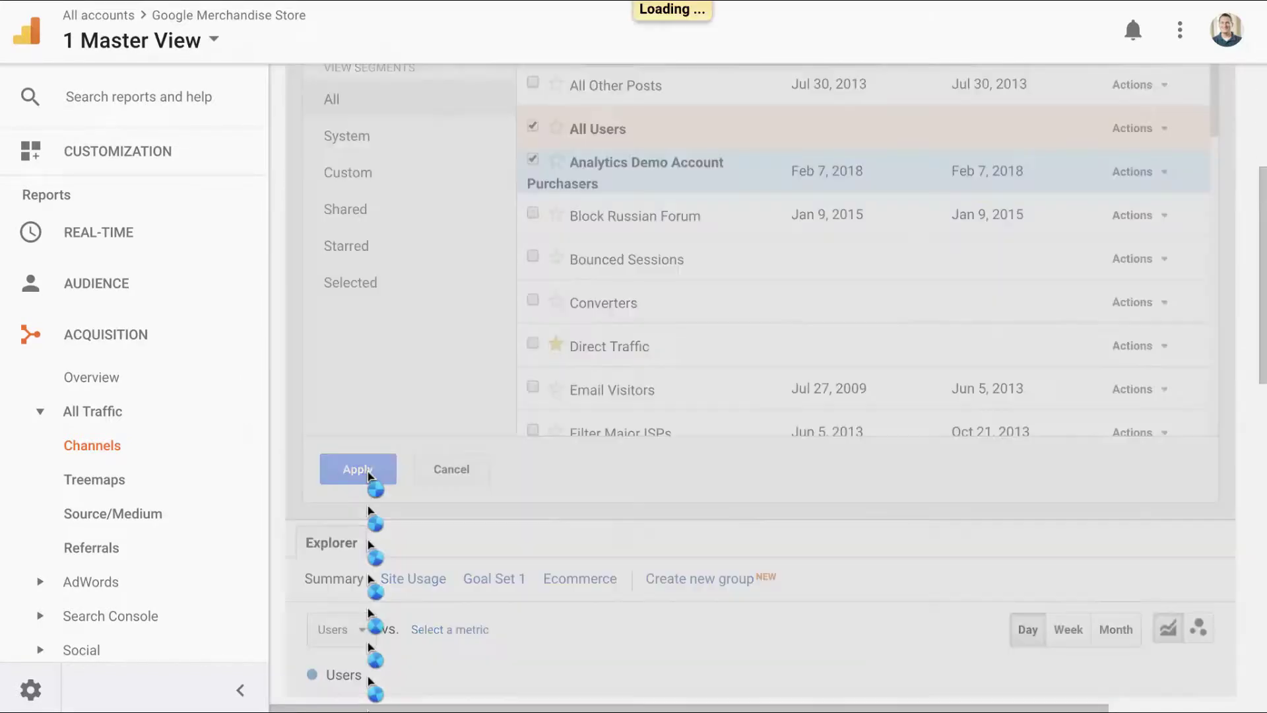
{"action": "mouse_move", "coordinate": [420, 168]}
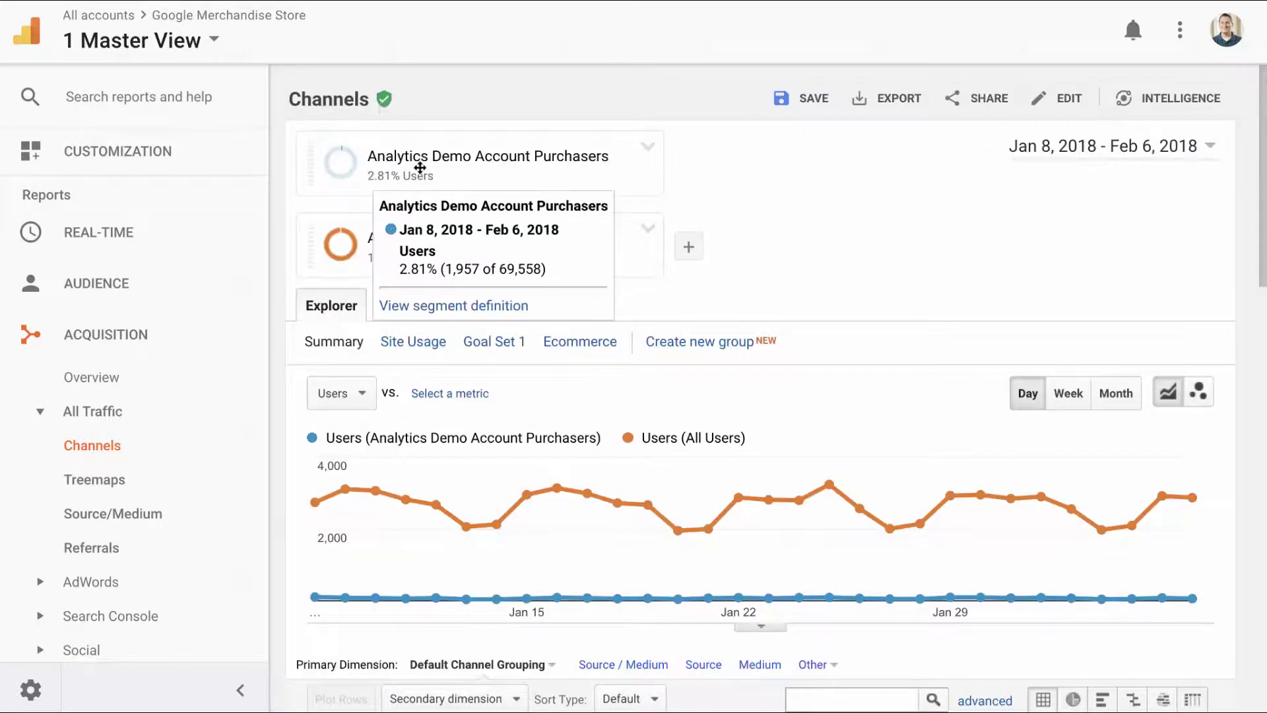
Step: Compare the Organic Search user counts of the Analytics Demo Account Purchasers and All Users segments in the channel table
{"action": "scroll", "coordinate": [456, 415], "scroll_direction": "down", "scroll_amount": 6}
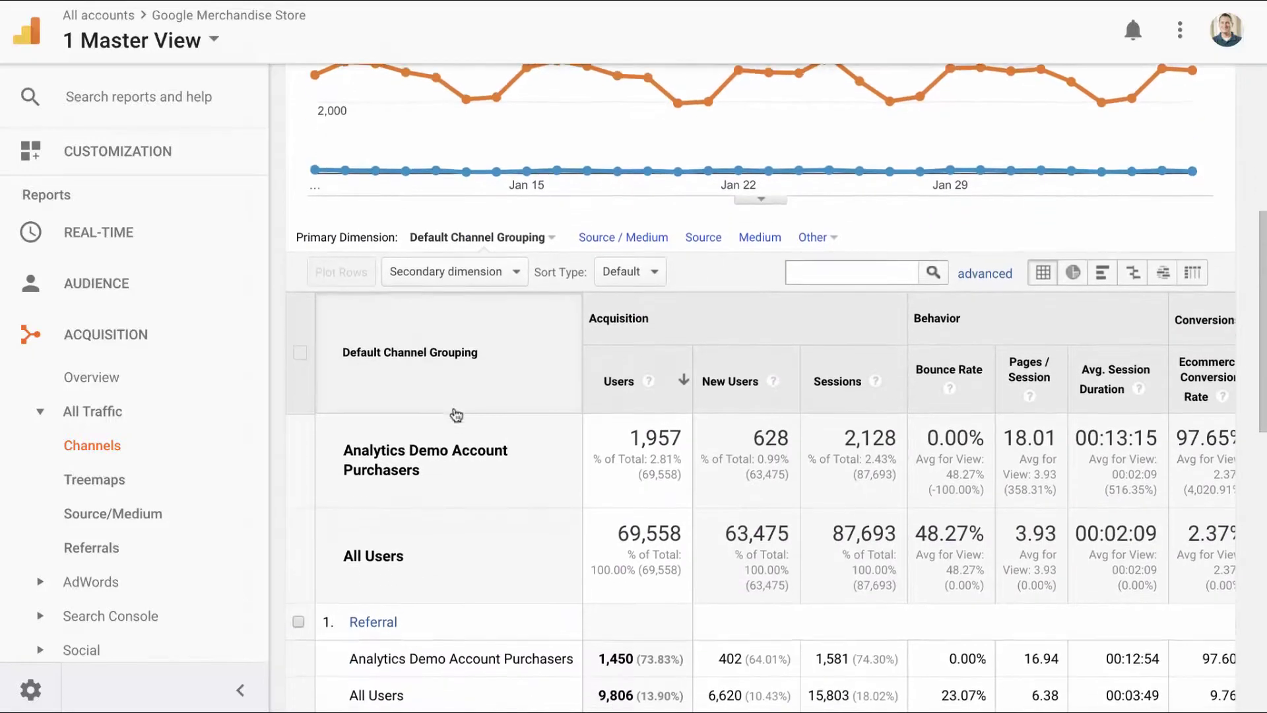
{"action": "scroll", "coordinate": [456, 414], "scroll_direction": "down", "scroll_amount": 5}
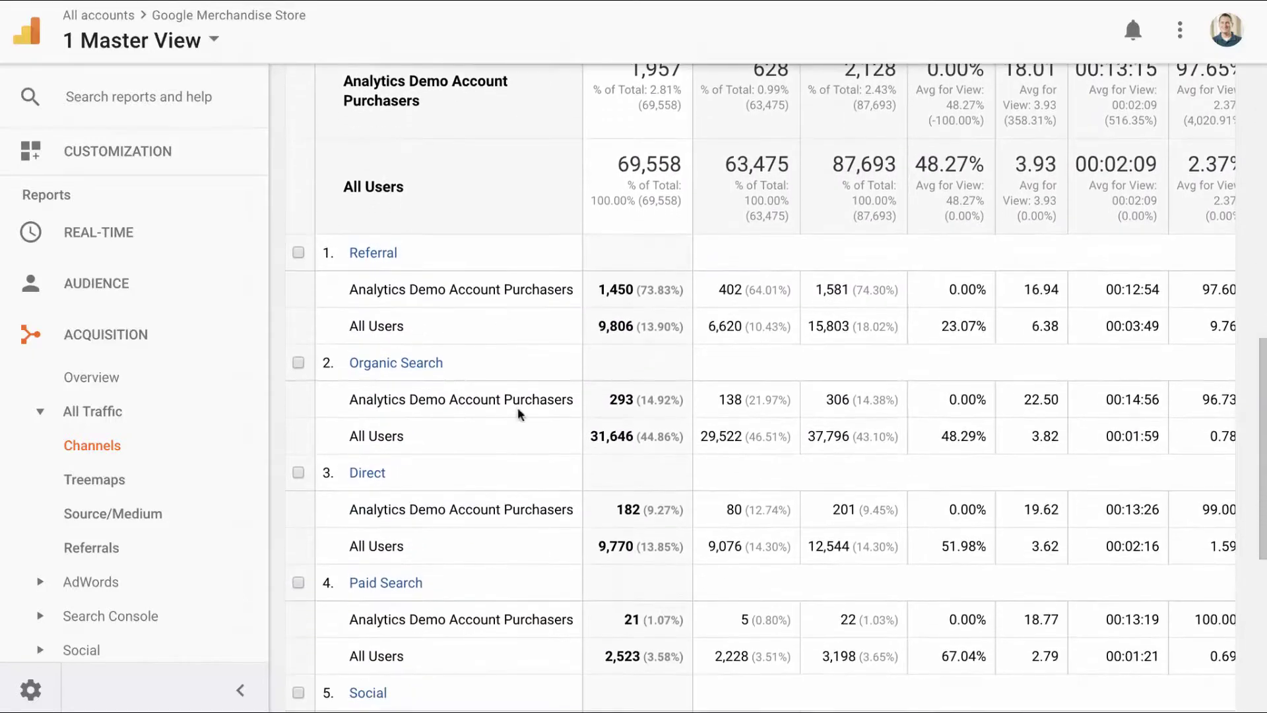
{"action": "double_click", "coordinate": [615, 401]}
{"action": "left_click_drag", "start_coordinate": [590, 436], "coordinate": [632, 434]}
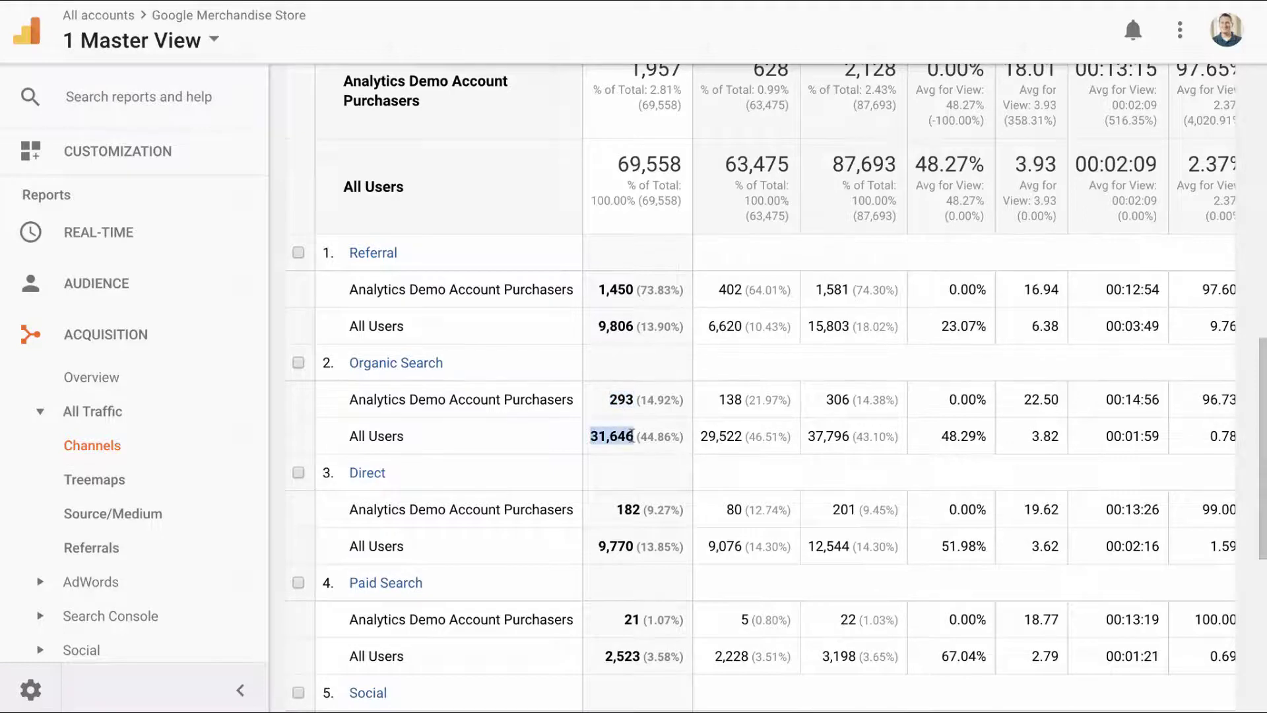
{"action": "double_click", "coordinate": [624, 401]}
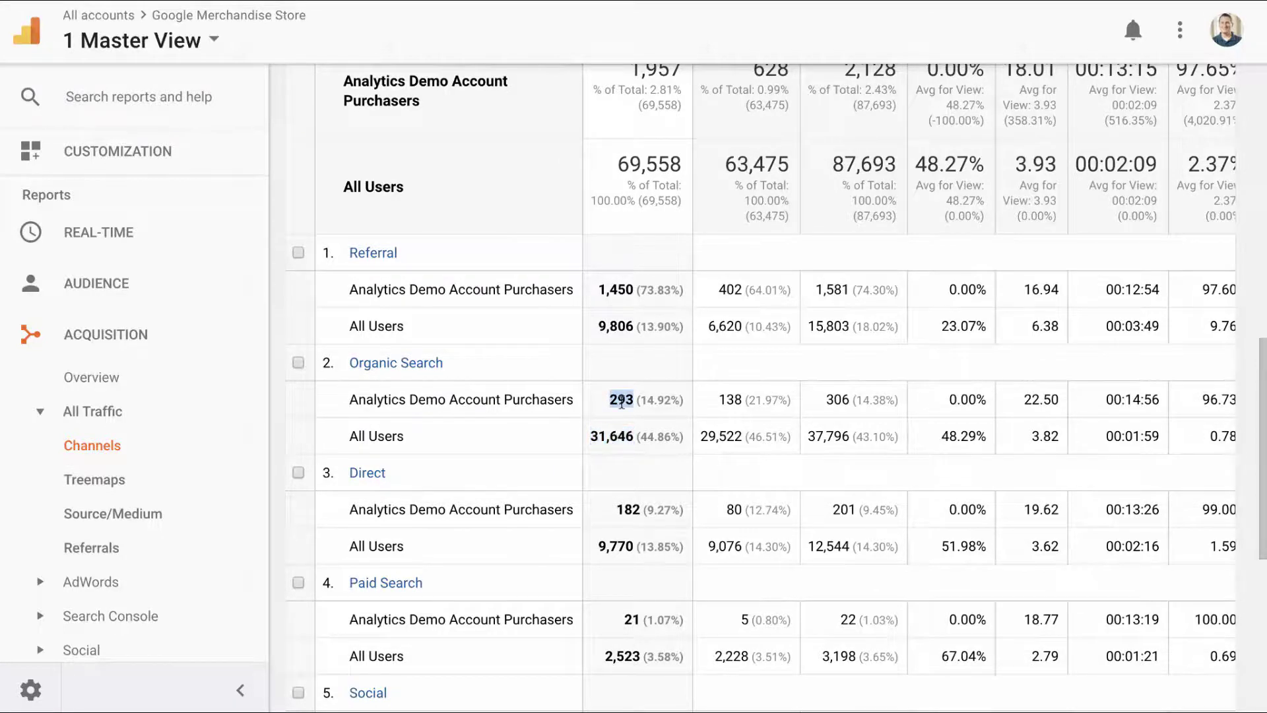
{"action": "left_click_drag", "start_coordinate": [589, 438], "coordinate": [630, 431]}
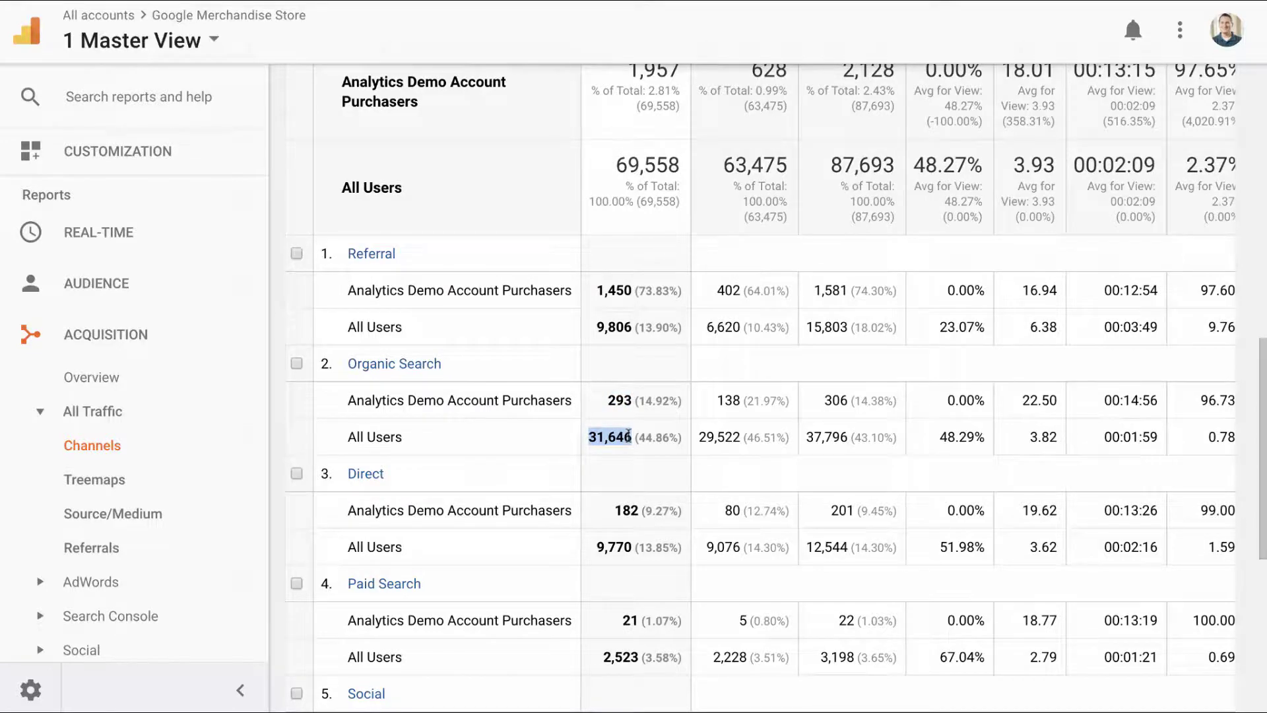
{"action": "left_click", "coordinate": [640, 401]}
Step: Examine Organic Search transactions and the All Users ecommerce conversion rate against the purchasers segment
{"action": "scroll", "coordinate": [615, 440], "scroll_direction": "right", "scroll_amount": 4}
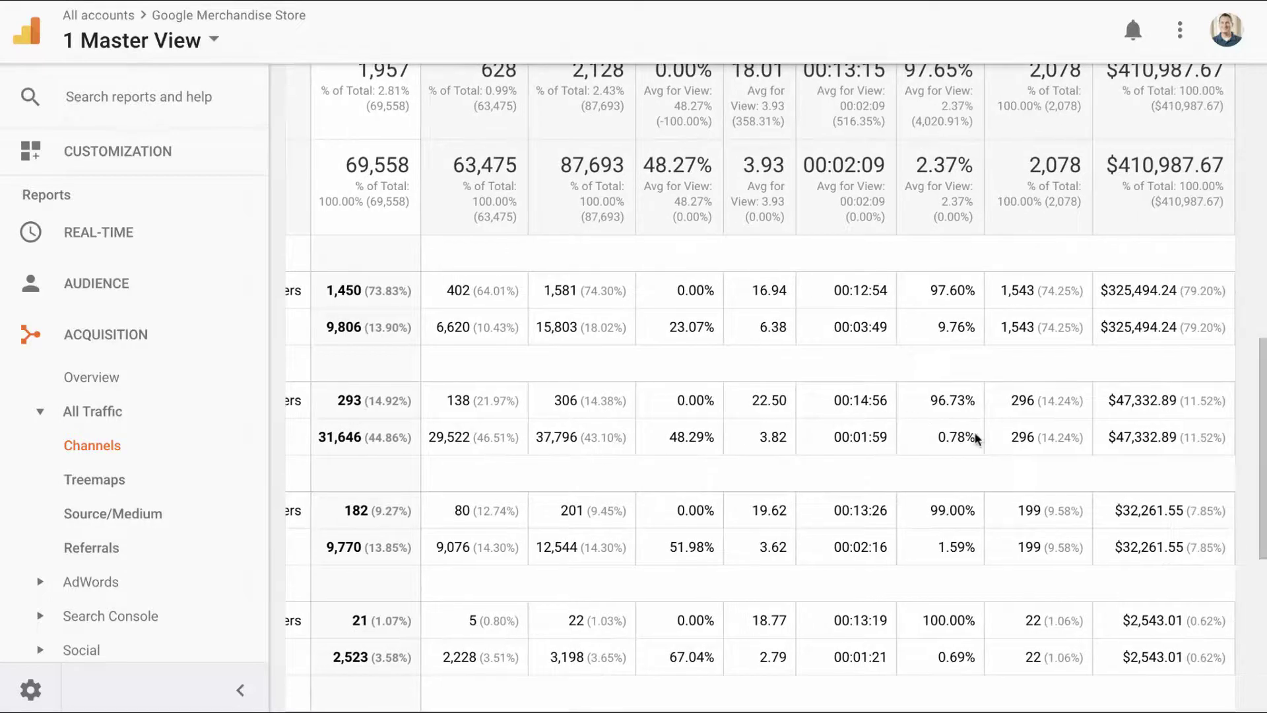
{"action": "left_click_drag", "start_coordinate": [1021, 437], "coordinate": [1033, 437]}
{"action": "left_click_drag", "start_coordinate": [938, 437], "coordinate": [974, 436]}
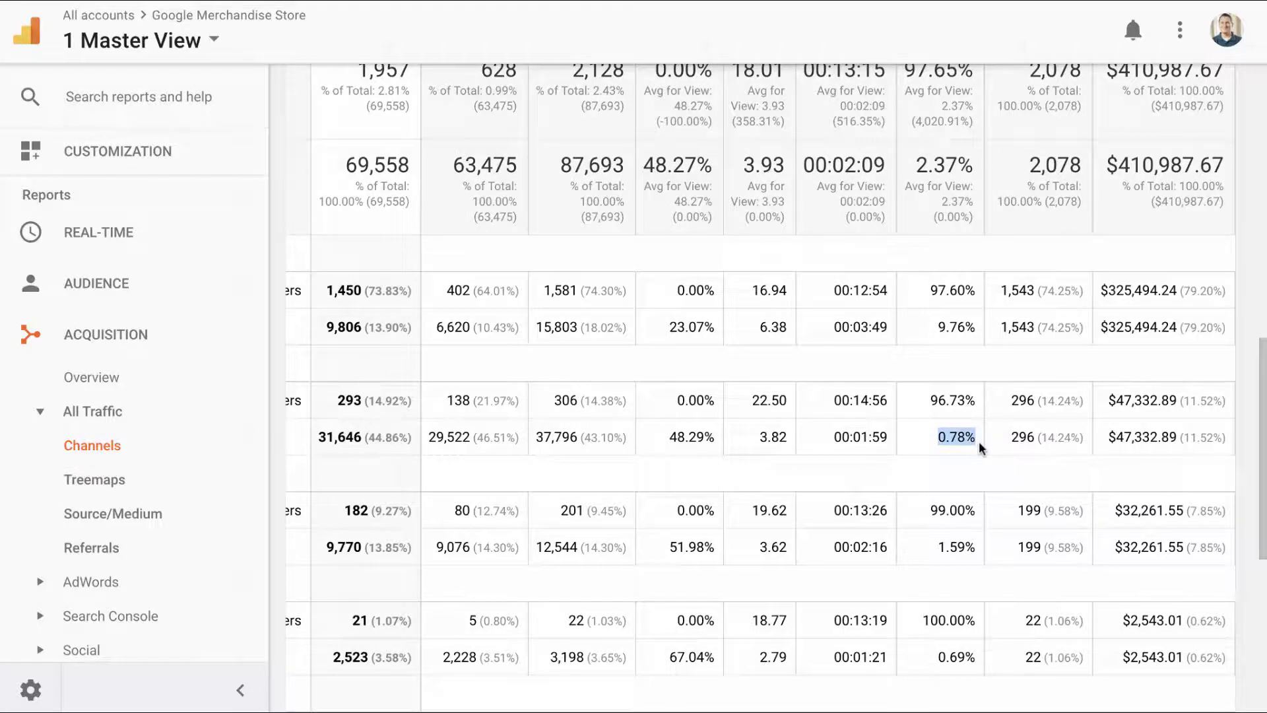
{"action": "scroll", "coordinate": [981, 438], "scroll_direction": "left", "scroll_amount": 5}
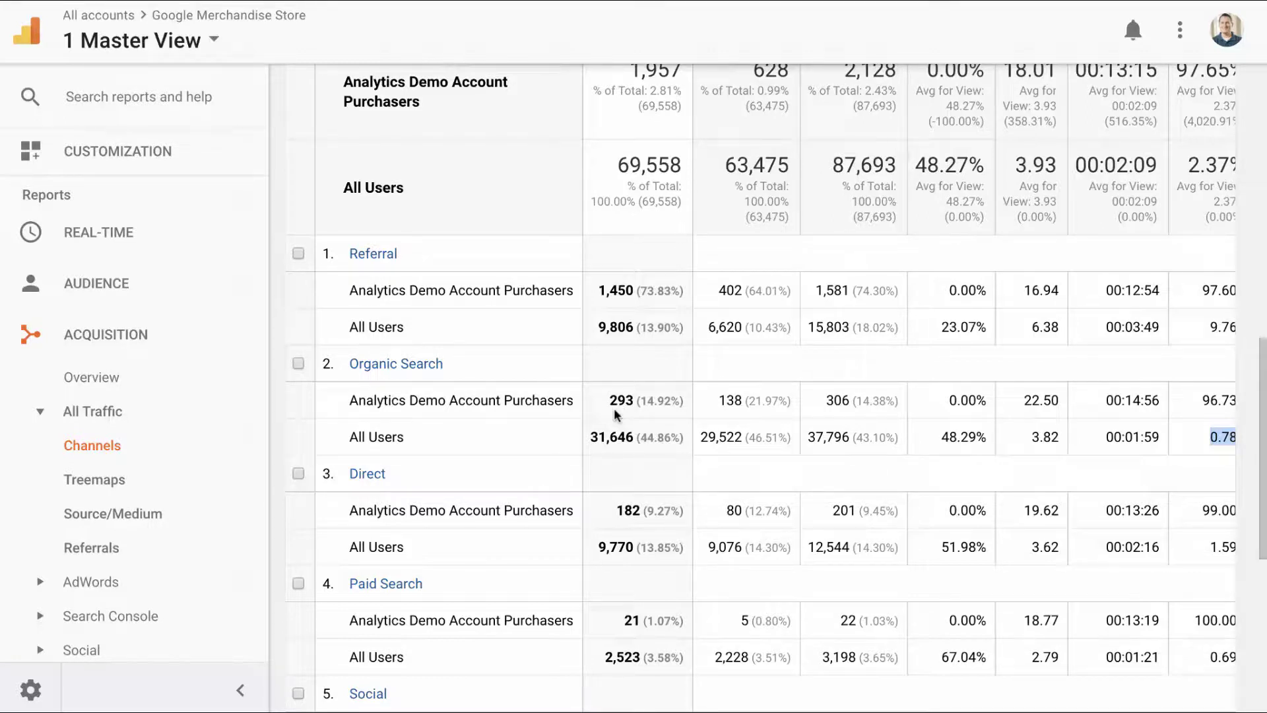
{"action": "scroll", "coordinate": [614, 408], "scroll_direction": "up", "scroll_amount": 10}
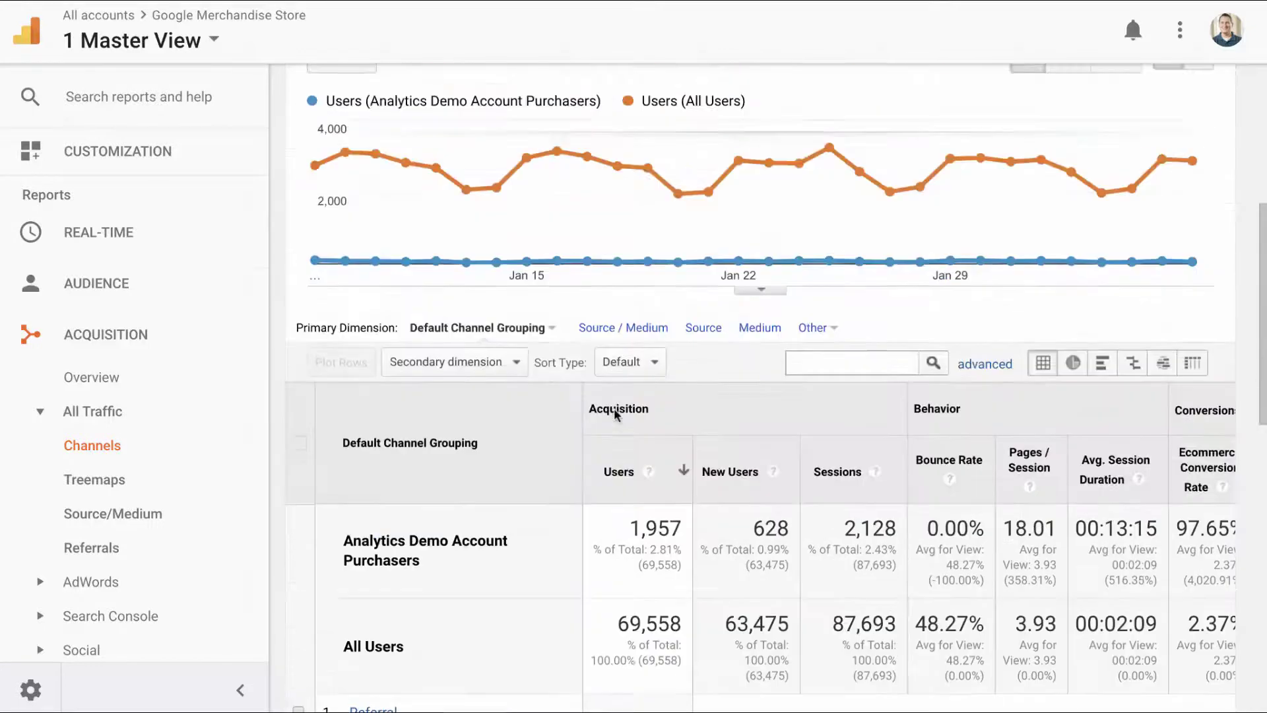